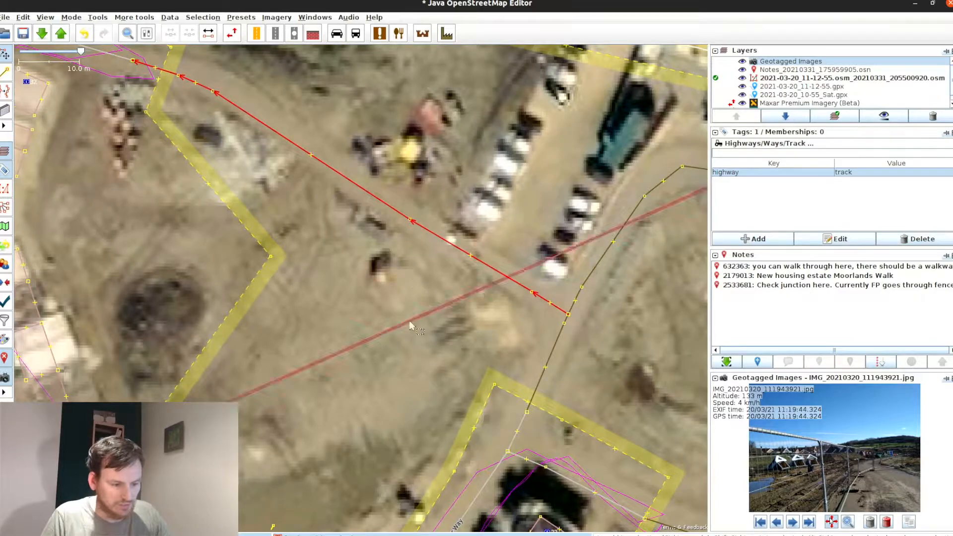
# Examine the tags of the short road under construction that branches off Parkinson Crescent
pyautogui.click(388, 206)
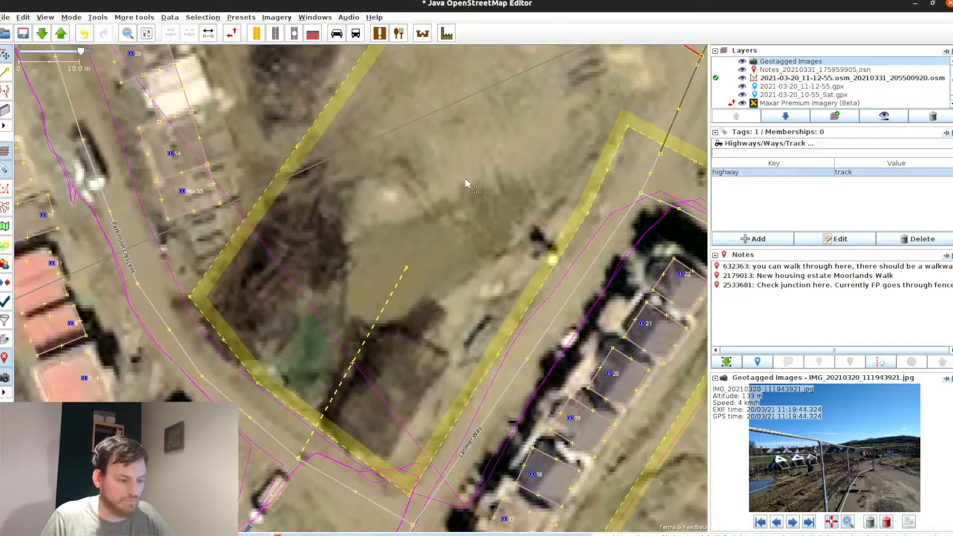
pyautogui.moveTo(383, 339); pyautogui.dragTo(490, 245)
pyautogui.click(479, 233)
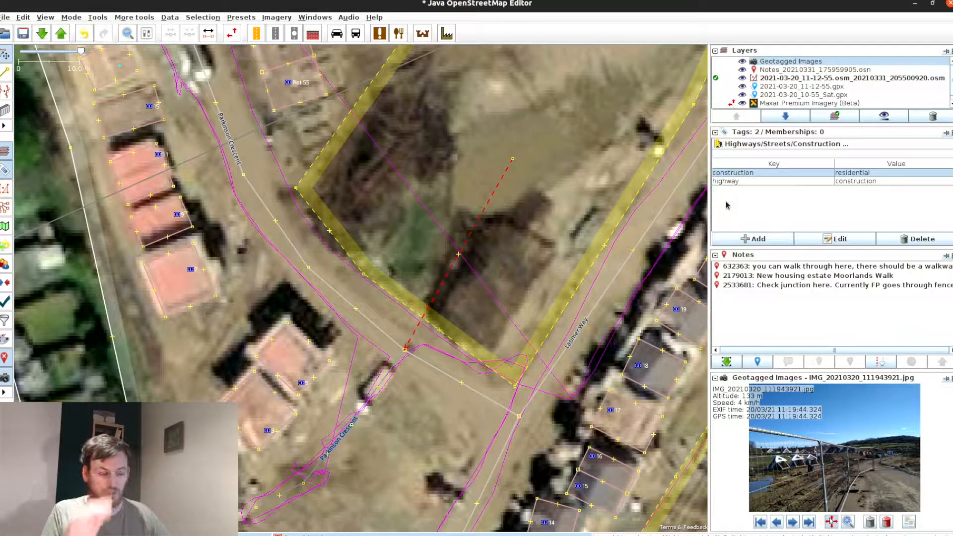
pyautogui.click(491, 253)
# Examine the tags and outline of the pond south of Latimer Way
pyautogui.moveTo(491, 252); pyautogui.dragTo(345, 119)
pyautogui.scroll(-2, 424, 239)
pyautogui.moveTo(244, 393); pyautogui.dragTo(380, 266)
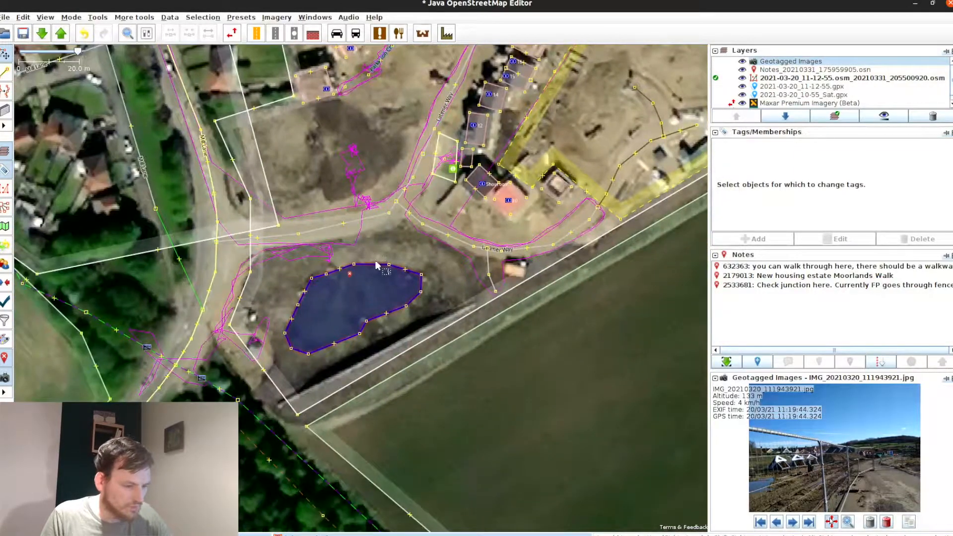
pyautogui.click(381, 269)
pyautogui.scroll(2, 354, 302)
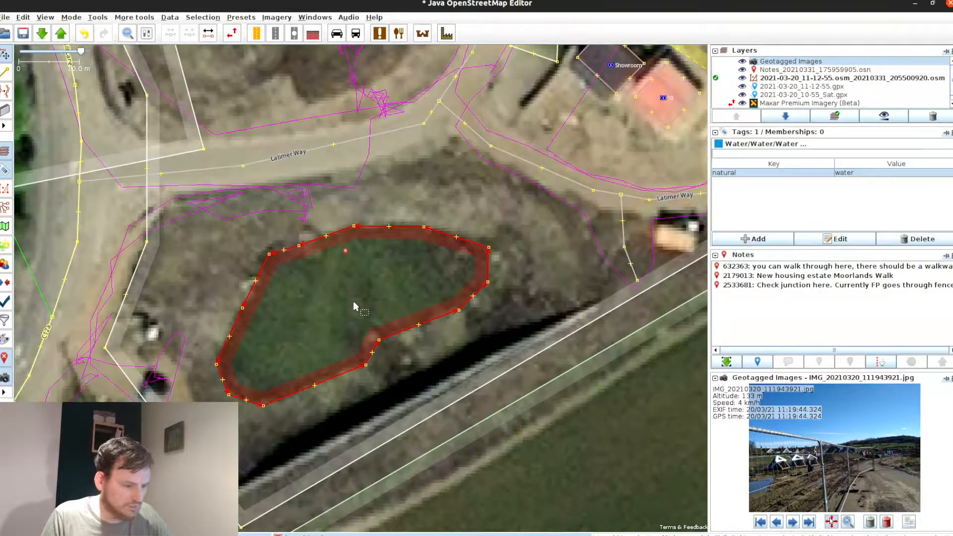
pyautogui.click(312, 315)
pyautogui.click(357, 224)
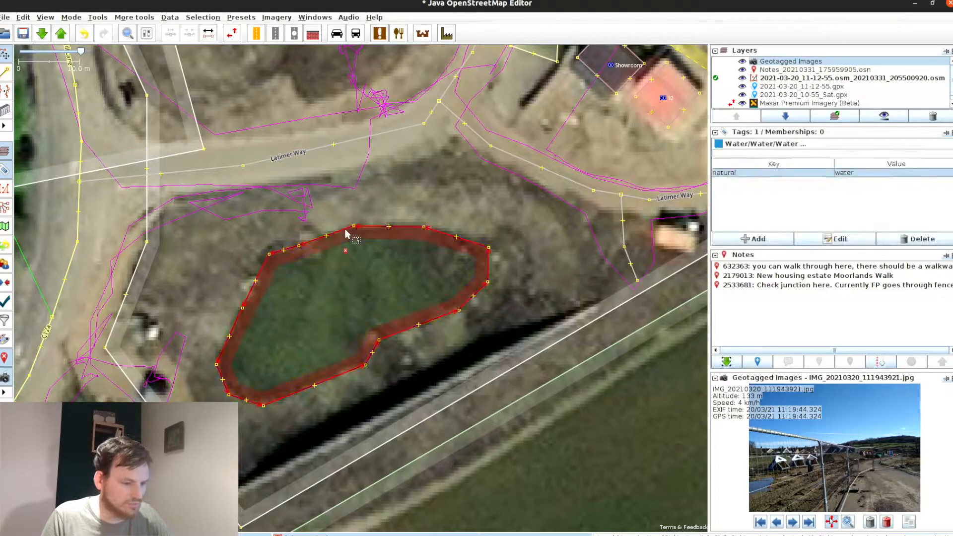
pyautogui.click(360, 281)
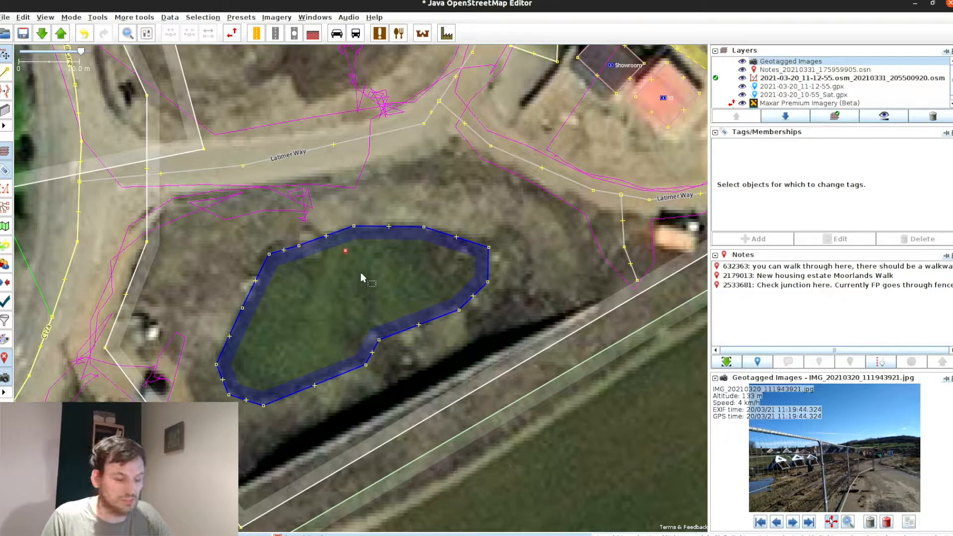
# Switch to OpenStreetMap in the browser, turn on the Map Data overlay and examine the tags of the pond by Melrose Way
pyautogui.hotkey('alt', 'Tab')
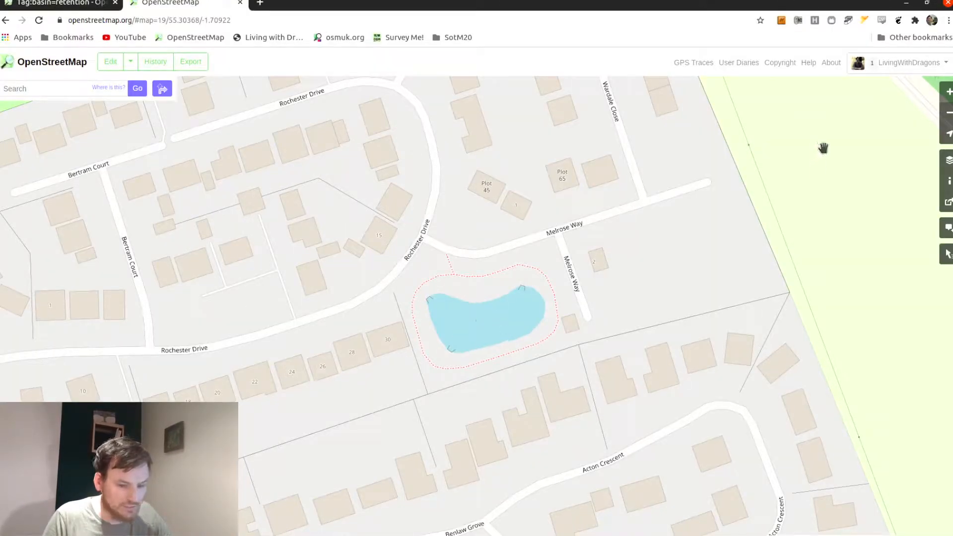
pyautogui.click(947, 160)
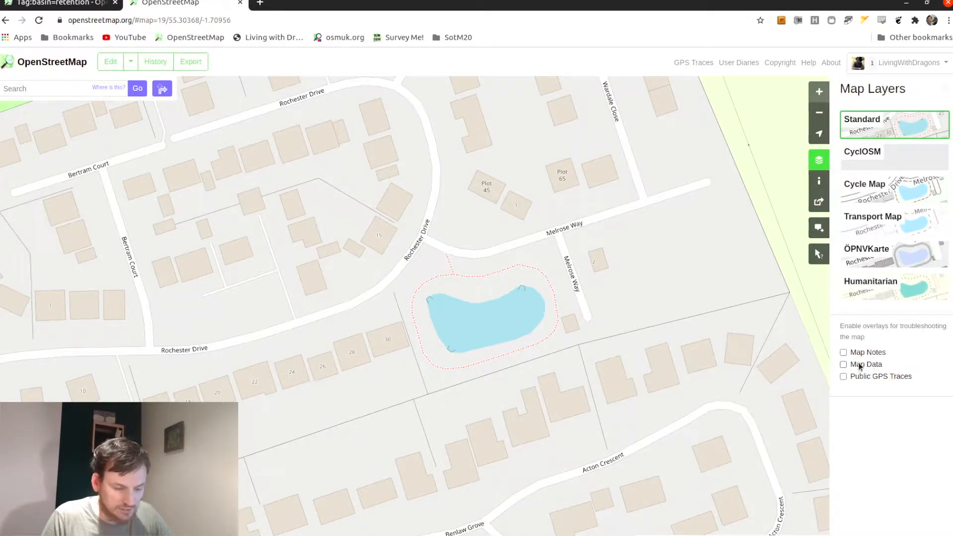
pyautogui.click(843, 365)
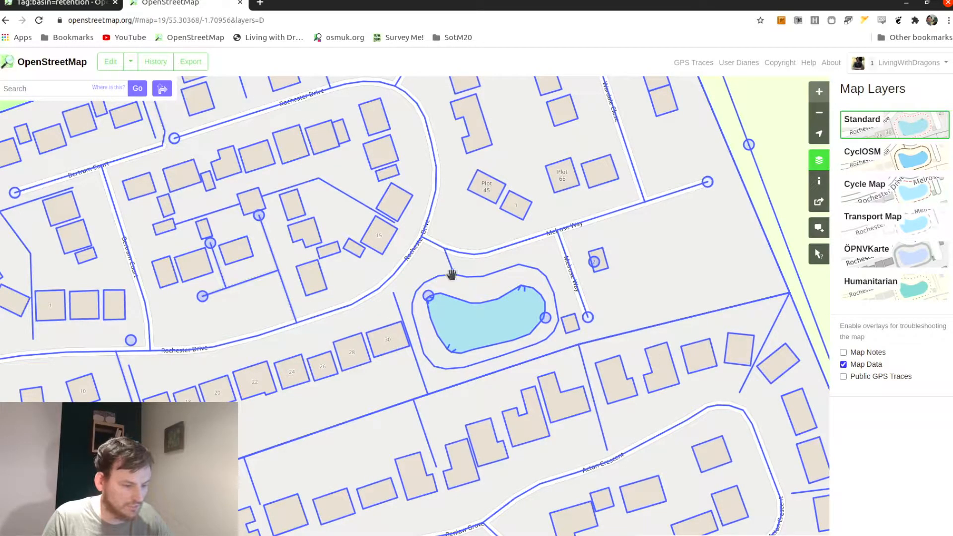
pyautogui.click(488, 305)
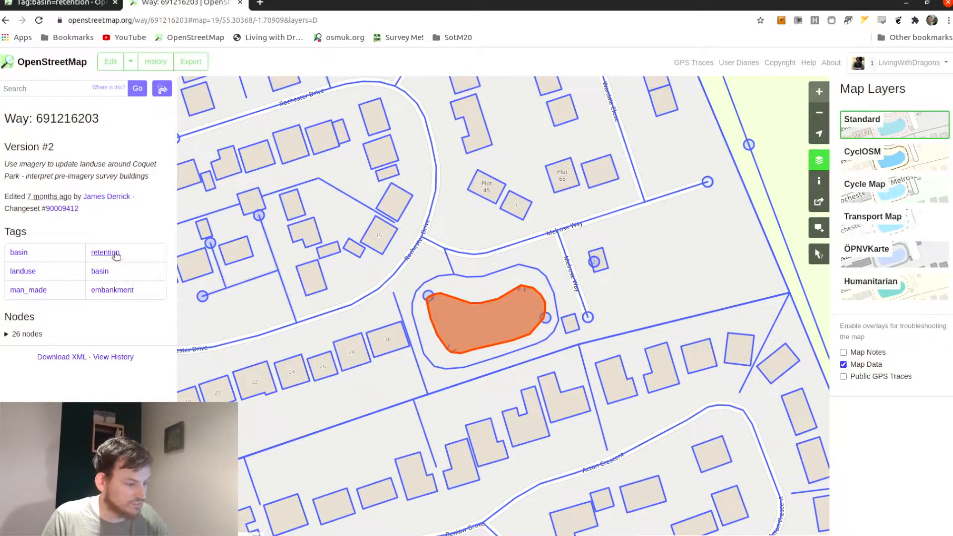
pyautogui.moveTo(142, 297); pyautogui.dragTo(90, 298)
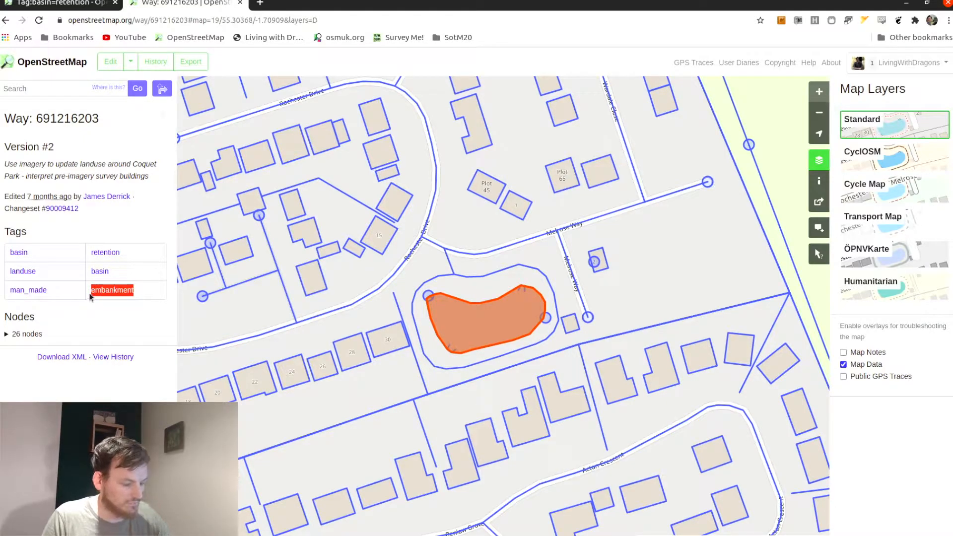
# Switch back to JOSM and replace the natural=water tag on the pond south of Latimer Way with man_made=embankment
pyautogui.hotkey('alt', 'Tab')
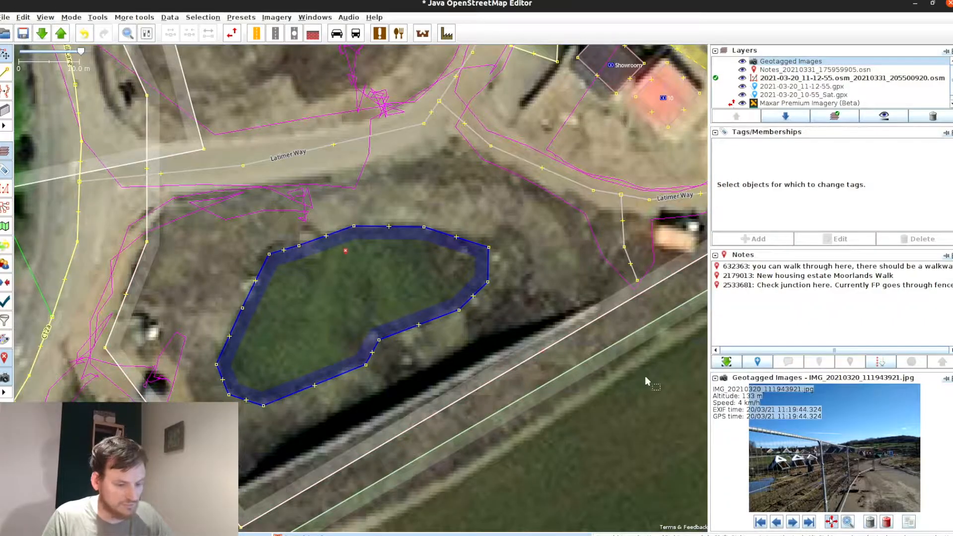
pyautogui.click(471, 298)
pyautogui.click(787, 240)
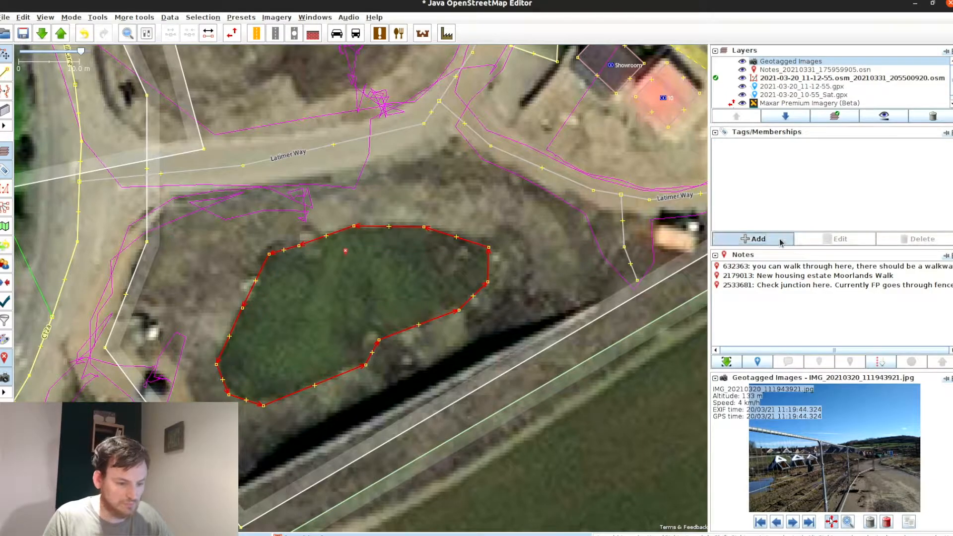
pyautogui.write('man_made')
pyautogui.press('Tab')
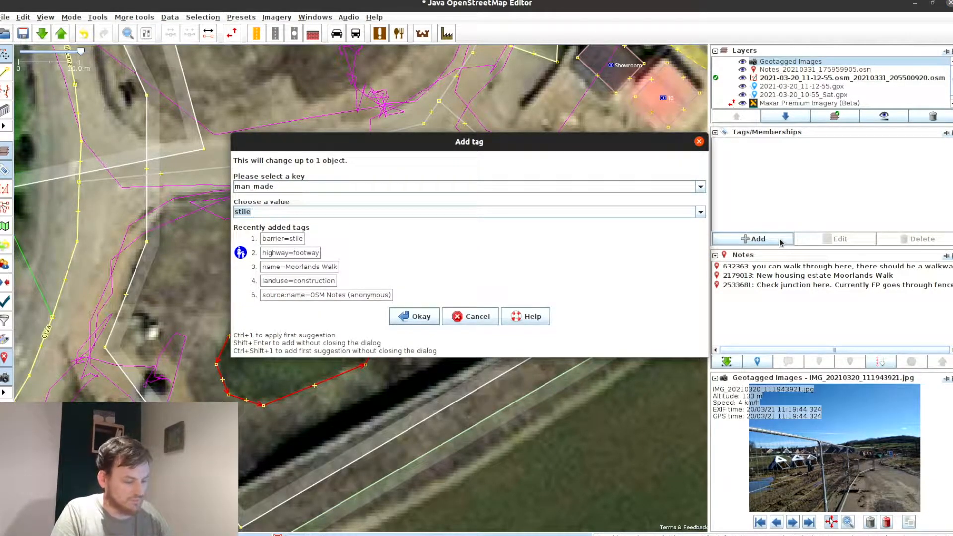
pyautogui.write('embankment')
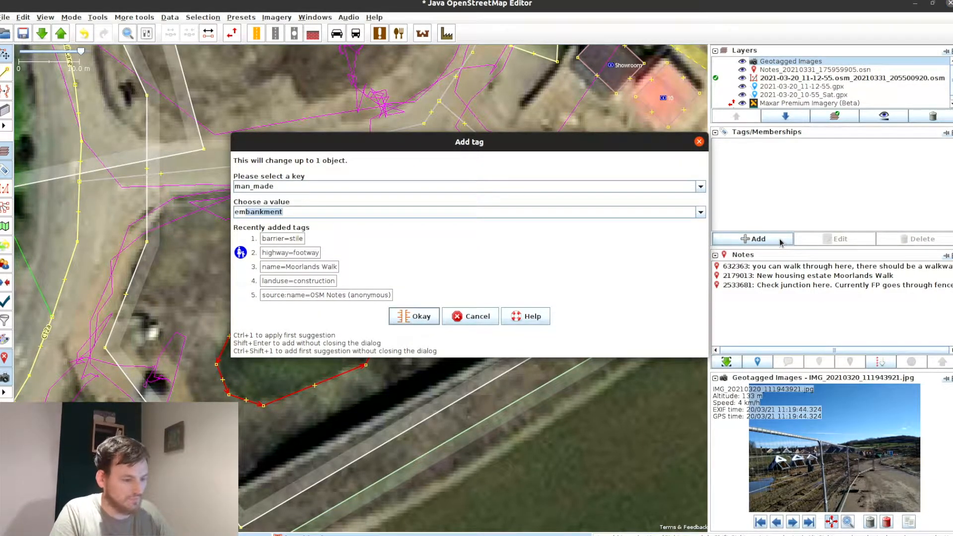
pyautogui.press('Return')
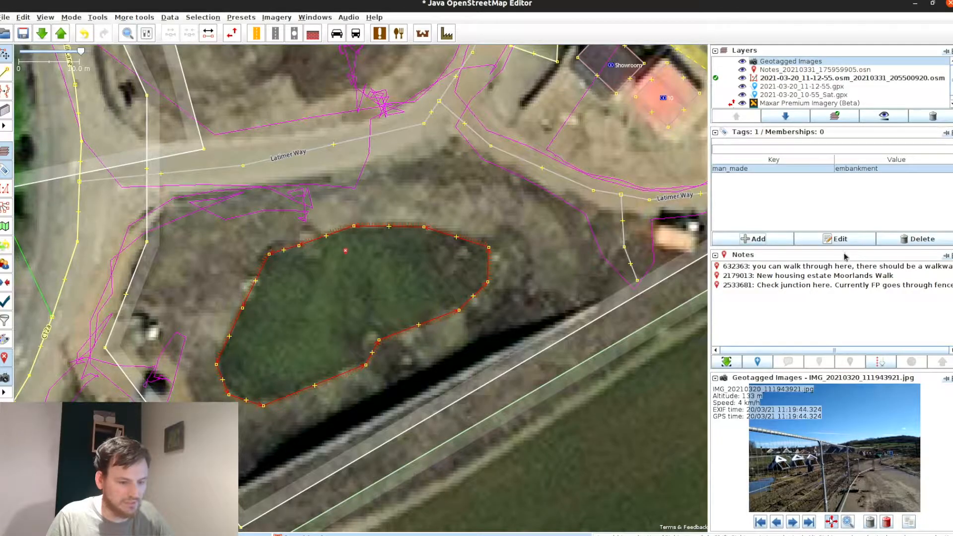
# Add the tags landuse=basin and basin=retention to the pond outline south of Latimer Way
pyautogui.click(773, 241)
pyautogui.write('lan')
pyautogui.press('Tab')
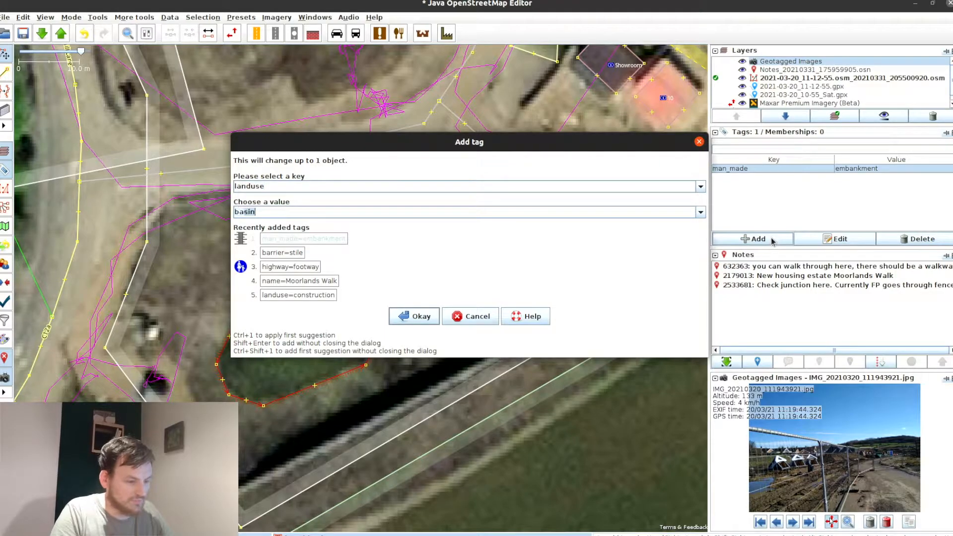
pyautogui.press('Return')
pyautogui.click(772, 240)
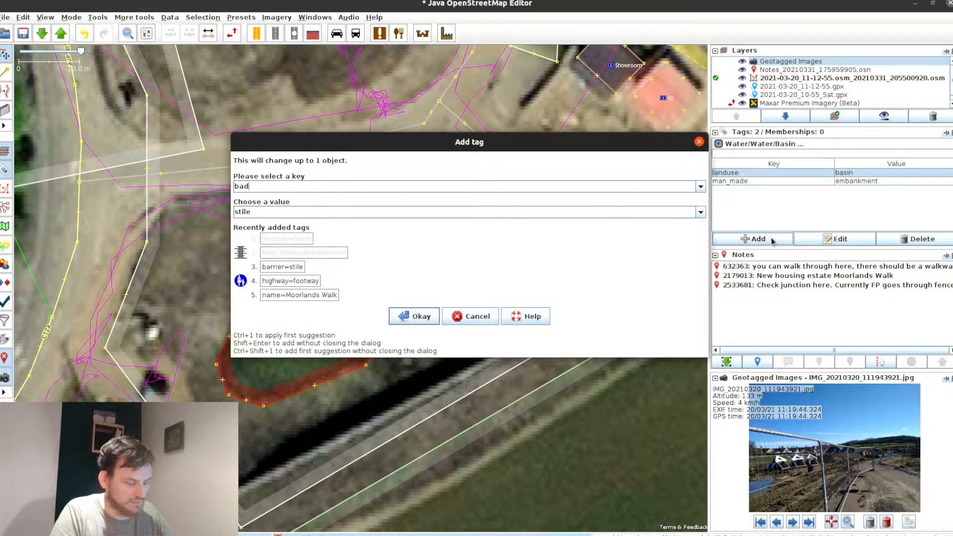
pyautogui.press('Tab')
pyautogui.write('retention')
pyautogui.press('Return')
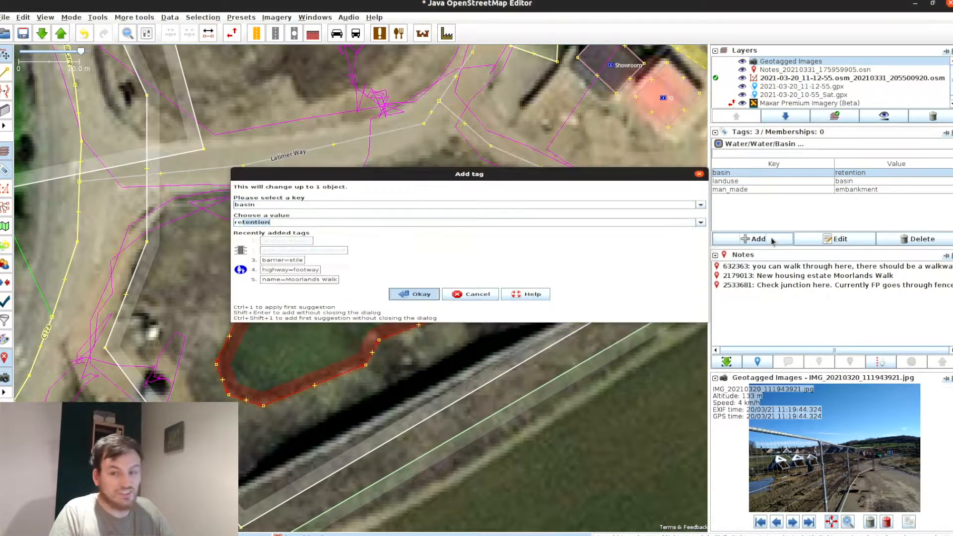
pyautogui.click(431, 269)
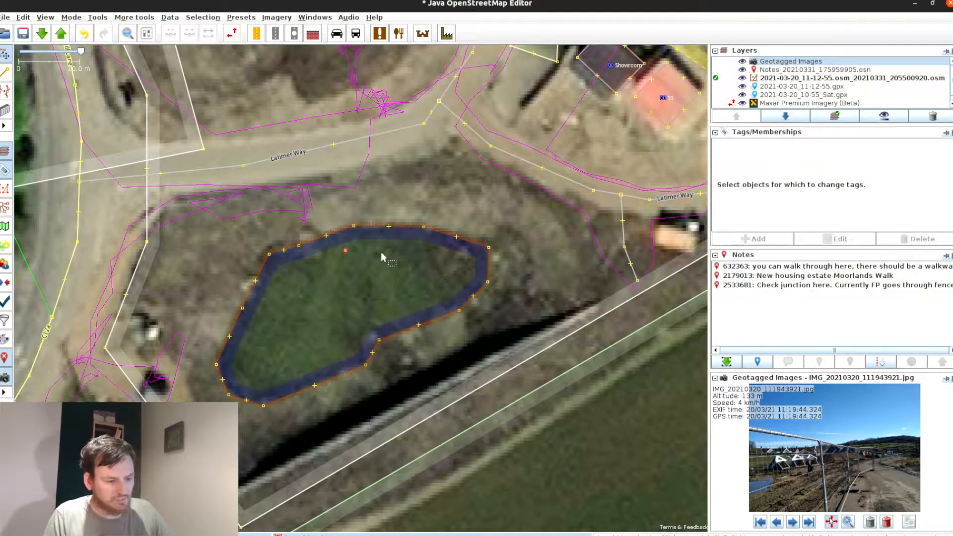
# Reverse the direction of the southern basin's outline so that its embankment faces inward
pyautogui.click(398, 232)
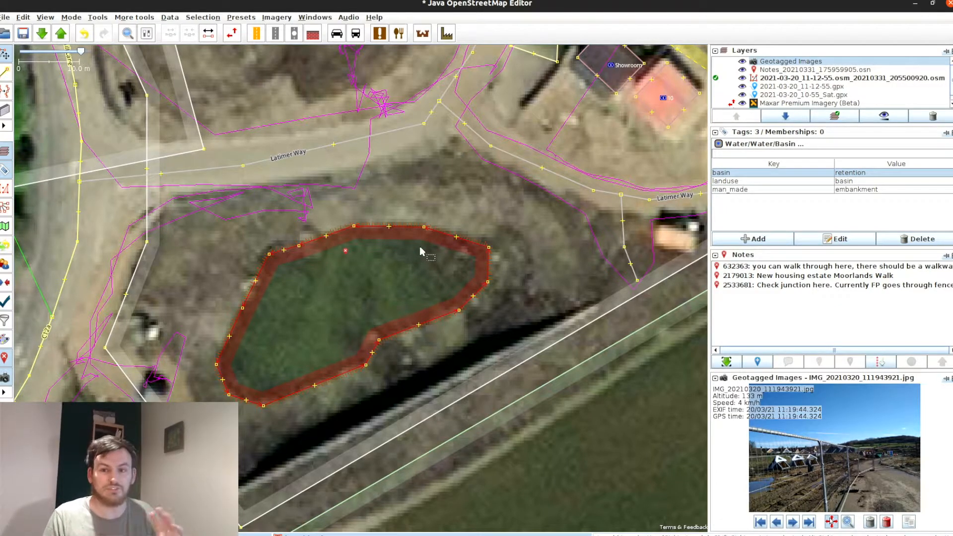
pyautogui.moveTo(393, 292); pyautogui.dragTo(447, 300)
pyautogui.press('r')
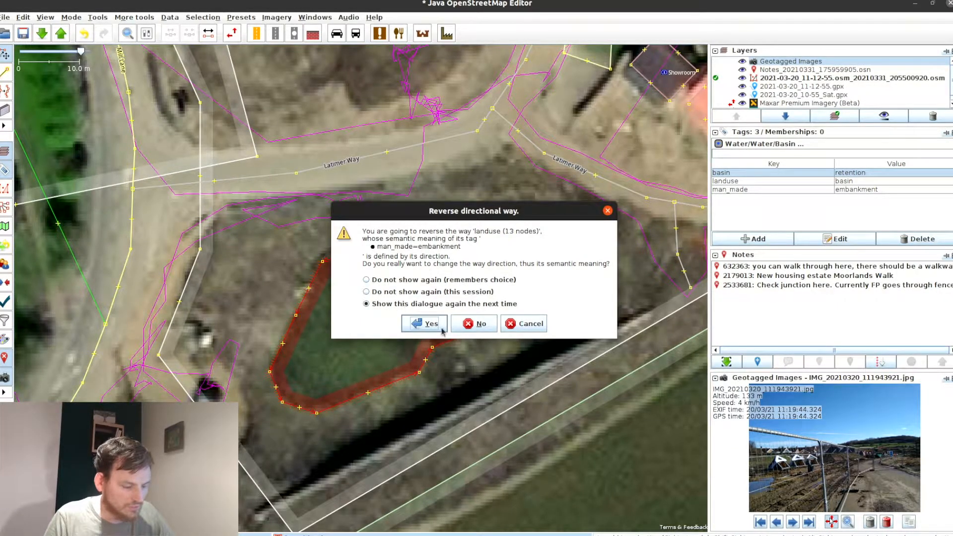
pyautogui.click(430, 325)
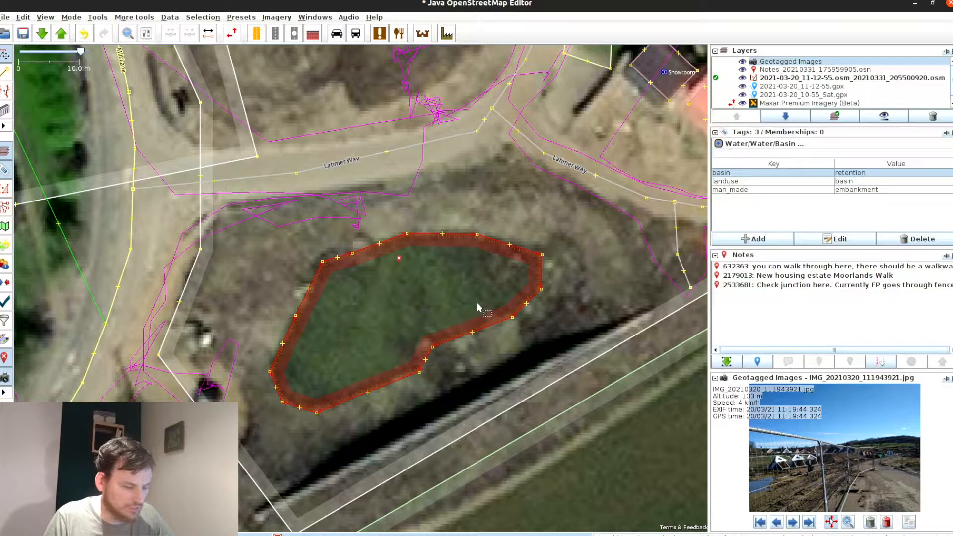
pyautogui.click(427, 270)
pyautogui.scroll(5, 425, 246)
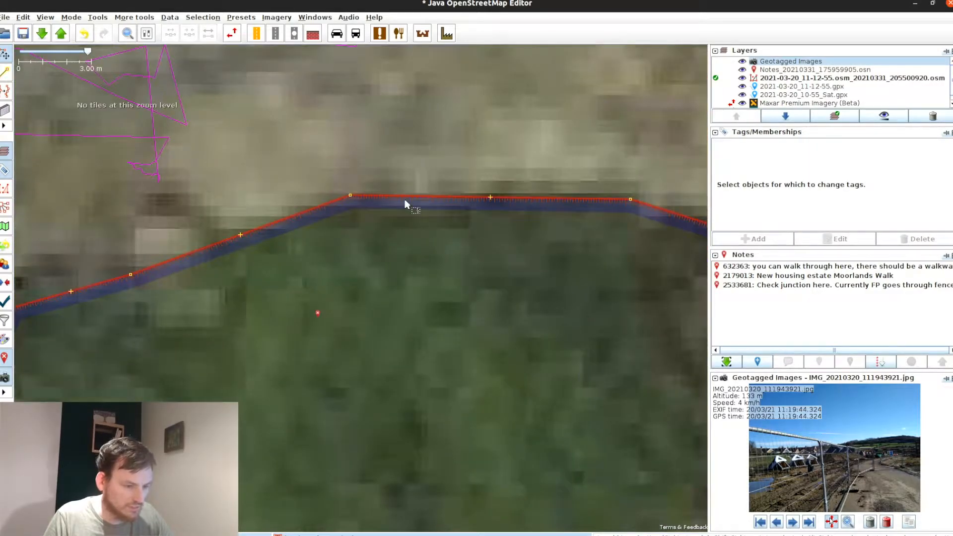
pyautogui.scroll(-5, 404, 199)
# Draw a closed way around the light oval patch of ground north of Latimer Way, just east of Mill Lane
pyautogui.moveTo(346, 150); pyautogui.dragTo(312, 405)
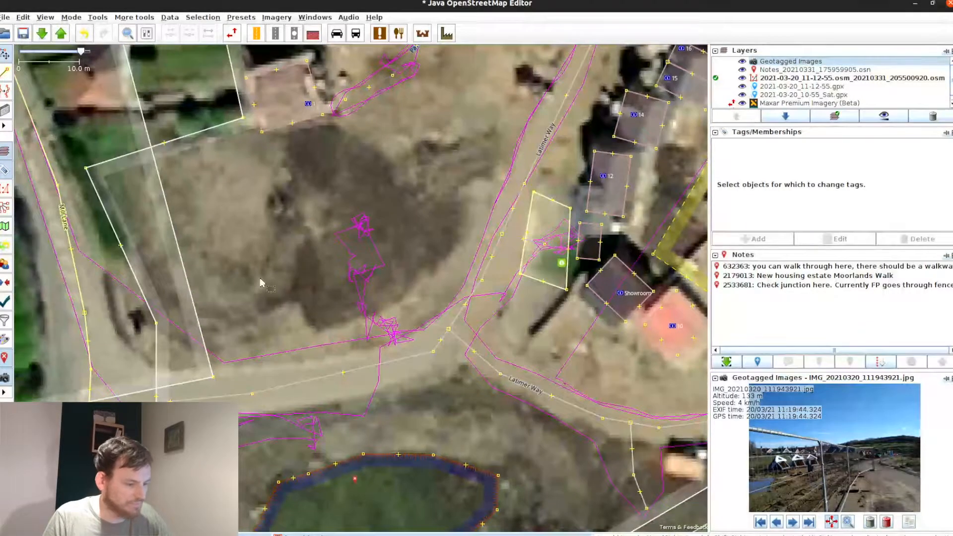
pyautogui.press('a')
pyautogui.click(234, 157)
pyautogui.click(199, 185)
pyautogui.click(195, 228)
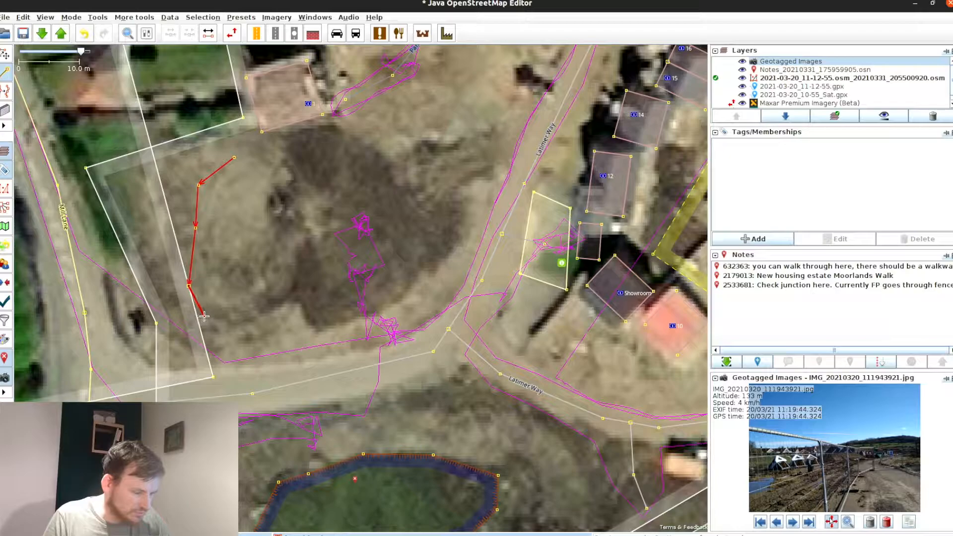
pyautogui.hotkey('ctrl', 'z')
pyautogui.press('s')
pyautogui.click(195, 228)
pyautogui.press('a')
pyautogui.click(194, 264)
pyautogui.click(222, 316)
pyautogui.click(287, 298)
pyautogui.click(313, 230)
pyautogui.click(298, 163)
pyautogui.click(255, 157)
pyautogui.click(234, 157)
pyautogui.press('s')
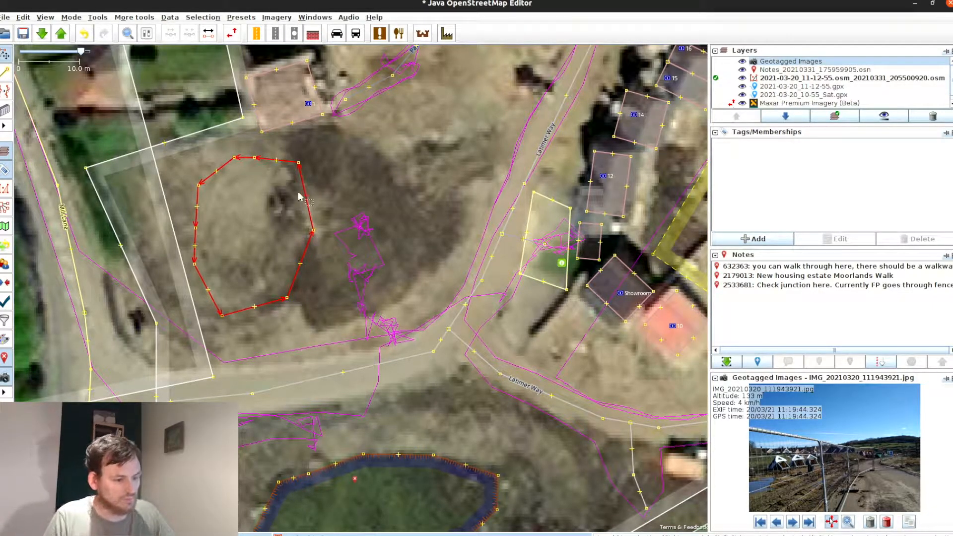
# Copy the southern basin's tags onto the newly drawn outline north of Latimer Way
pyautogui.moveTo(391, 396); pyautogui.dragTo(439, 342)
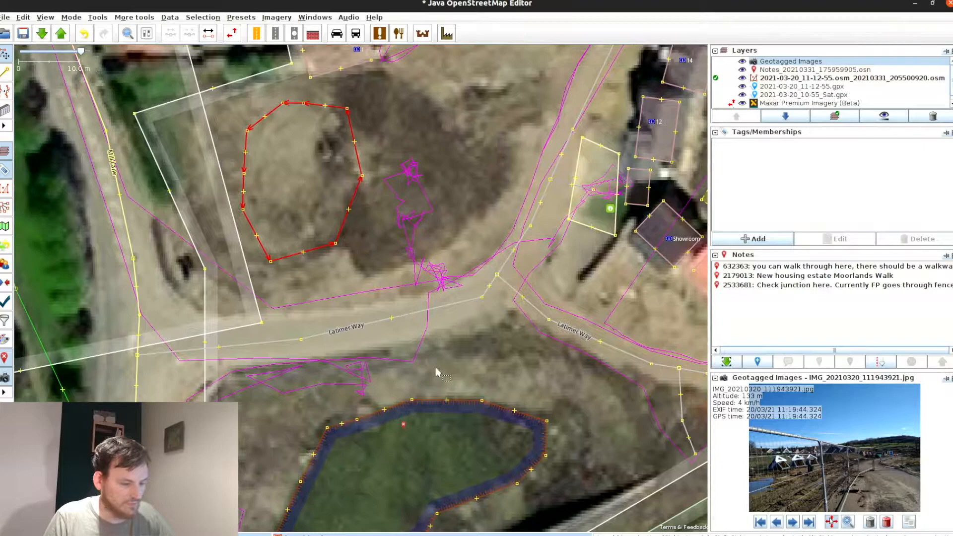
pyautogui.click(433, 400)
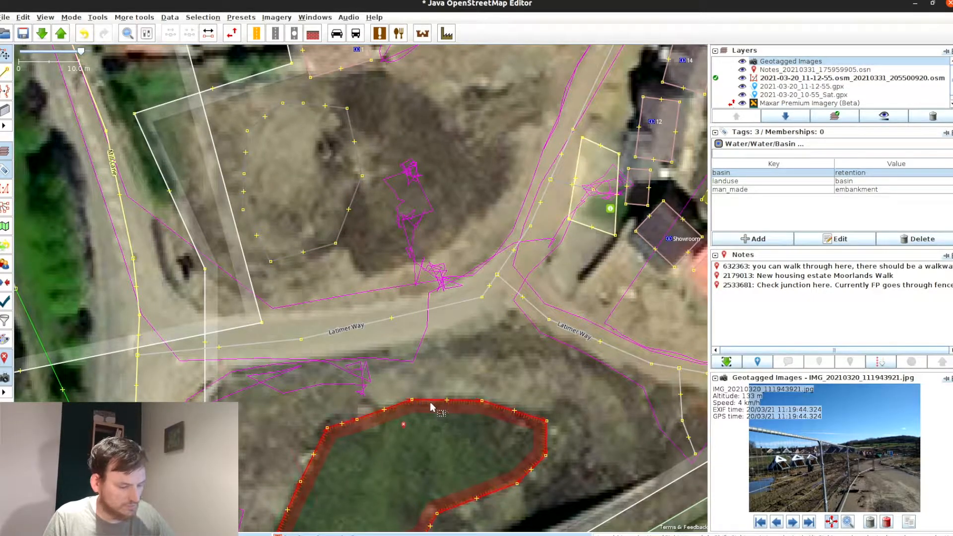
pyautogui.click(342, 220)
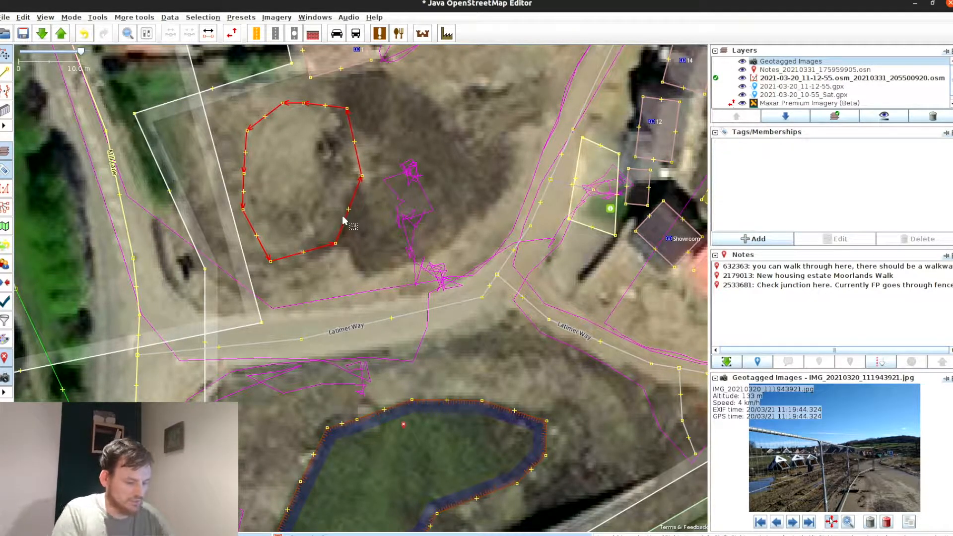
pyautogui.hotkey('ctrl', 'shift', 'v')
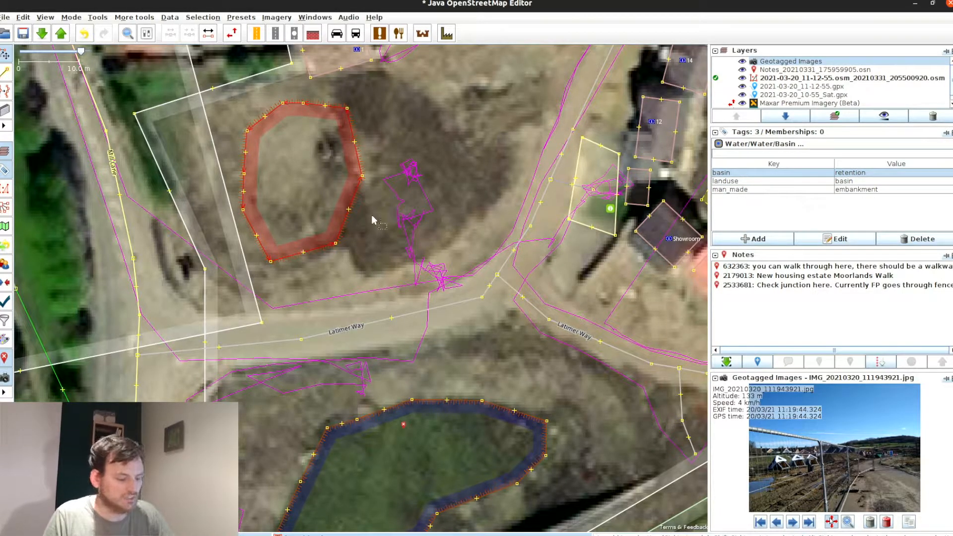
# Reverse the direction of the northern basin's outline so that its embankment faces inward
pyautogui.press('r')
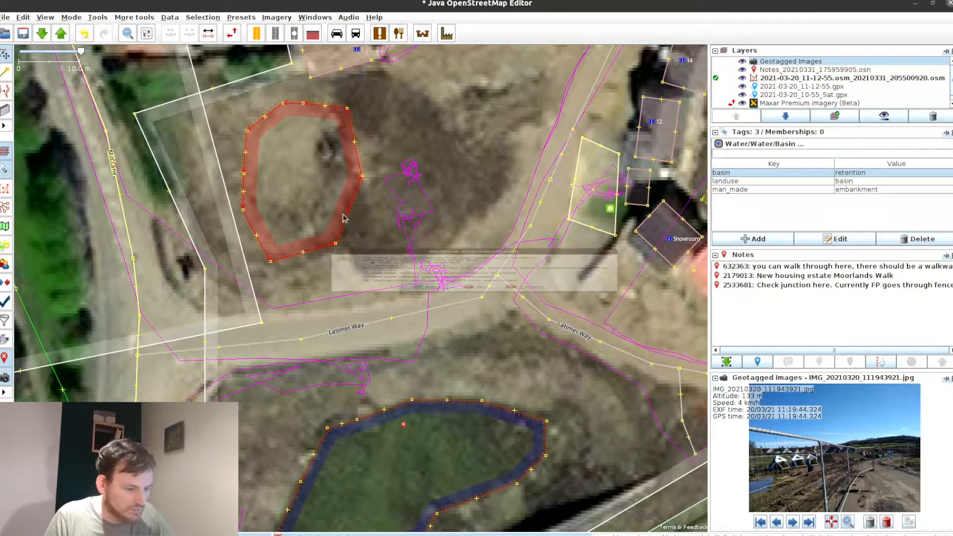
pyautogui.click(414, 323)
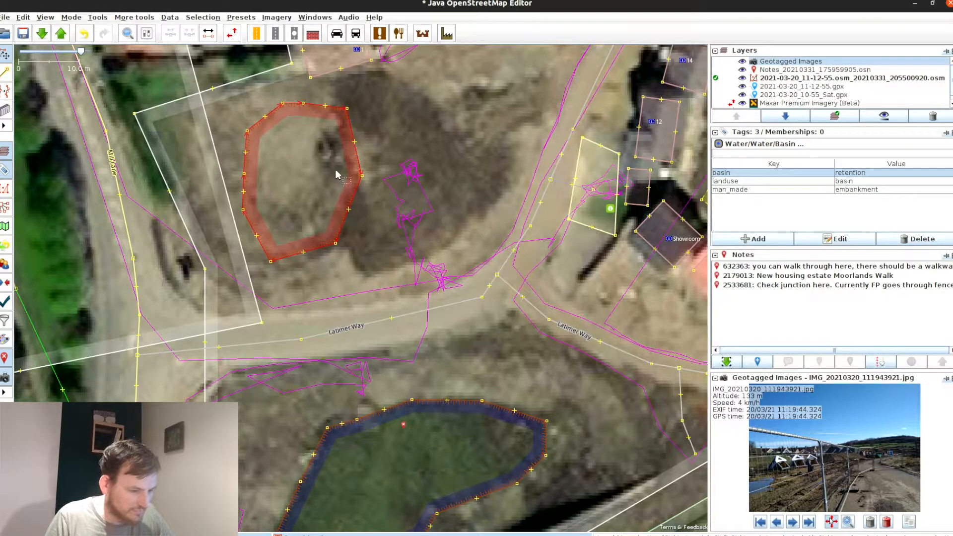
pyautogui.click(374, 251)
pyautogui.moveTo(380, 279); pyautogui.dragTo(410, 215)
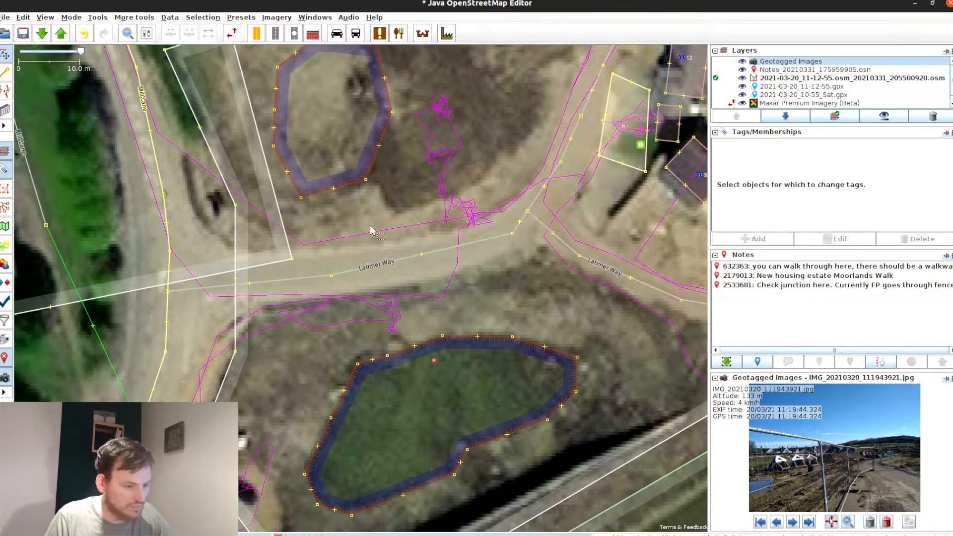
pyautogui.moveTo(340, 161); pyautogui.dragTo(365, 205)
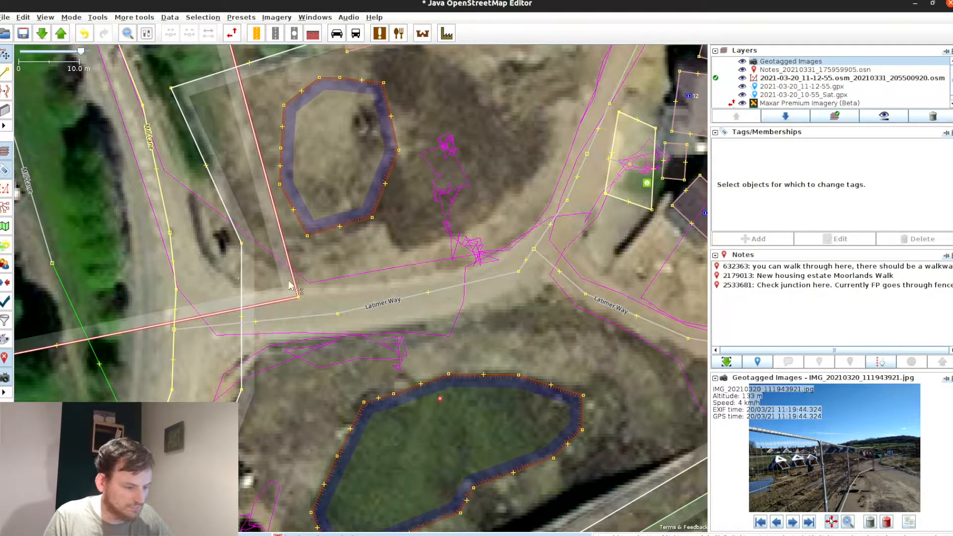
# Move the residential area's corner near the Latimer Way junction west and bend its edge with an added node, clear of the northern basin
pyautogui.moveTo(298, 297); pyautogui.dragTo(212, 298)
pyautogui.moveTo(212, 132)
pyautogui.mouseDown()
pyautogui.moveTo(292, 213)
pyautogui.moveTo(303, 325)
pyautogui.mouseUp()
pyautogui.click(291, 213)
pyautogui.press('a')
pyautogui.click(253, 214)
pyautogui.press('s')
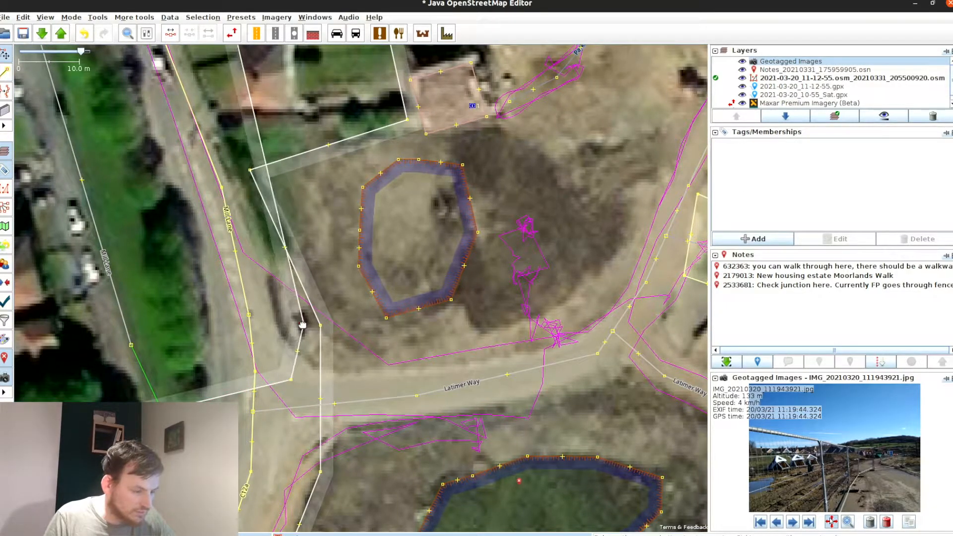
pyautogui.click(320, 217)
# Add a node to the residential boundary northwest of the northern basin and move it beside Mill Lane, near the estate's corner
pyautogui.press('a')
pyautogui.click(258, 135)
pyautogui.press('s')
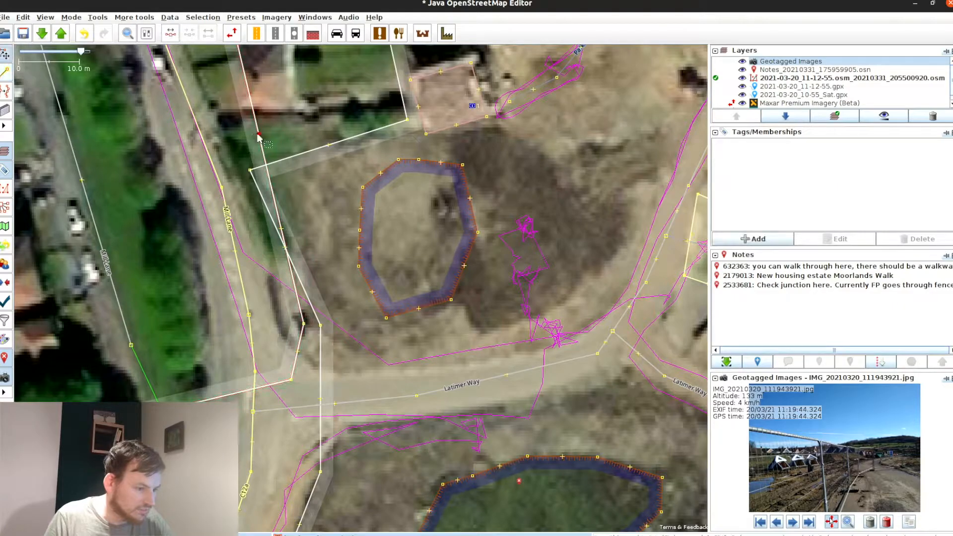
pyautogui.moveTo(257, 134); pyautogui.dragTo(240, 163)
pyautogui.click(268, 130)
pyautogui.moveTo(266, 81); pyautogui.dragTo(314, 329)
# Add nodes to the residential area's eastern edge and move them east so it takes in the back gardens up to the estate boundary
pyautogui.press('a')
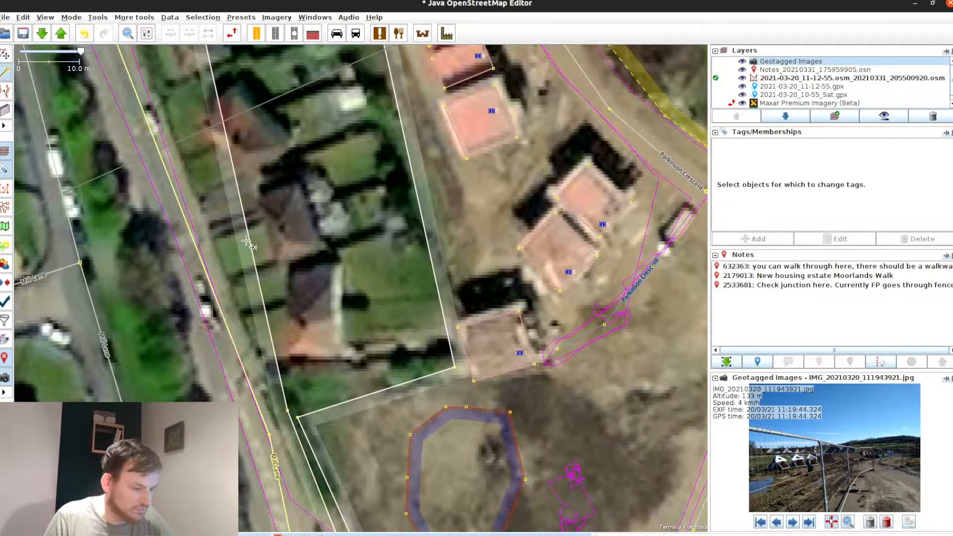
pyautogui.click(249, 240)
pyautogui.press('s')
pyautogui.moveTo(249, 240); pyautogui.dragTo(446, 357)
pyautogui.click(312, 166)
pyautogui.moveTo(314, 129); pyautogui.dragTo(311, 482)
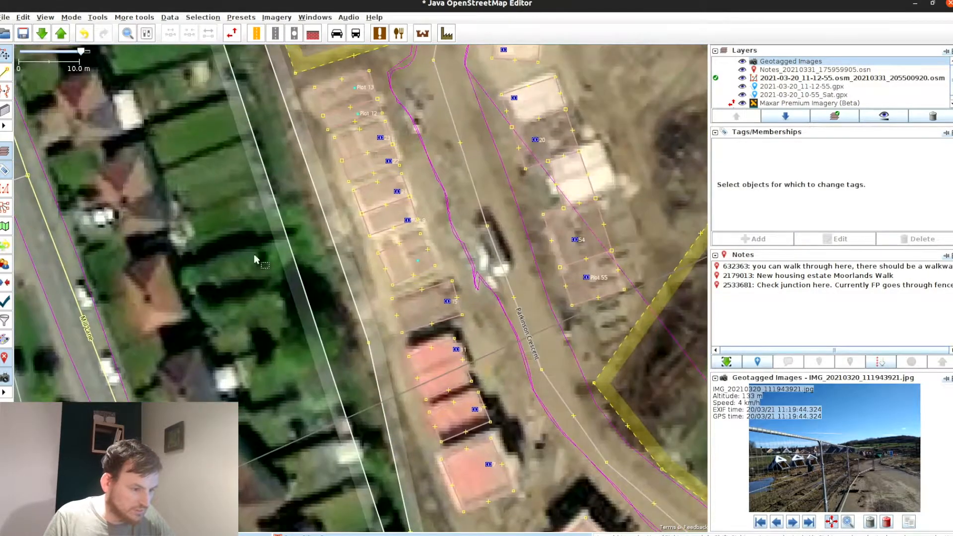
pyautogui.click(322, 343)
pyautogui.moveTo(322, 342); pyautogui.dragTo(353, 343)
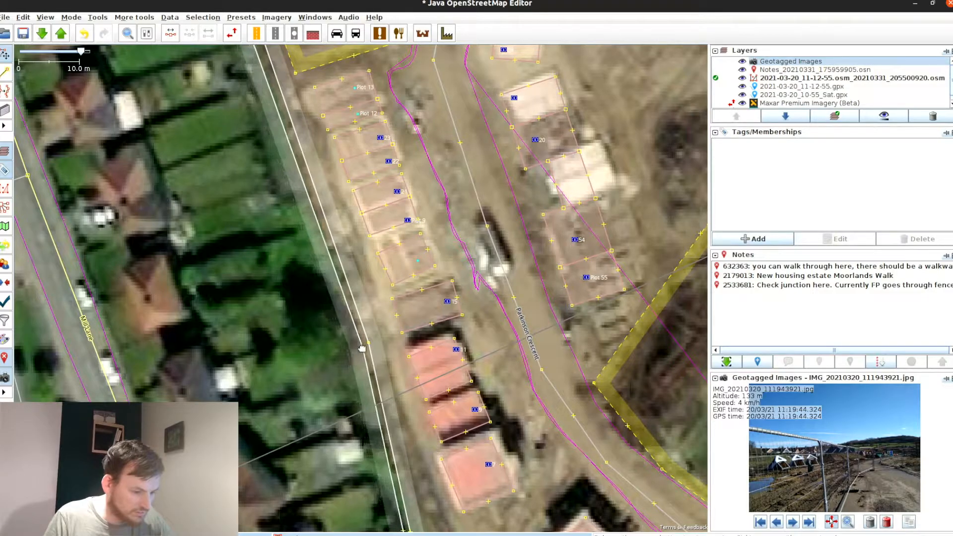
pyautogui.click(261, 246)
# Step through the following geotagged photos as far as IMG_20210320_113234444.jpg and examine the basin in it up close
pyautogui.scroll(-5, 238, 234)
pyautogui.moveTo(239, 233); pyautogui.dragTo(268, 326)
pyautogui.moveTo(380, 526); pyautogui.dragTo(330, 348)
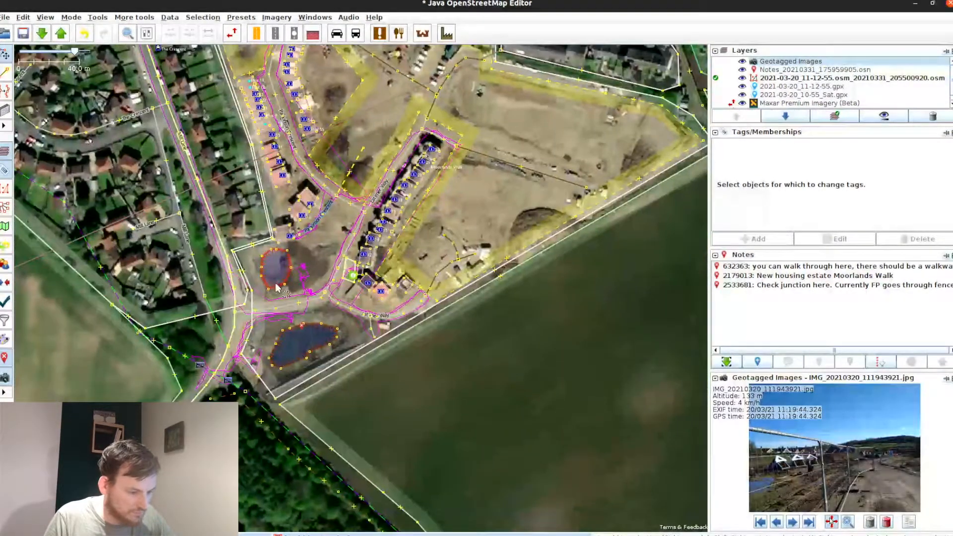
pyautogui.scroll(2, 279, 287)
pyautogui.click(793, 523)
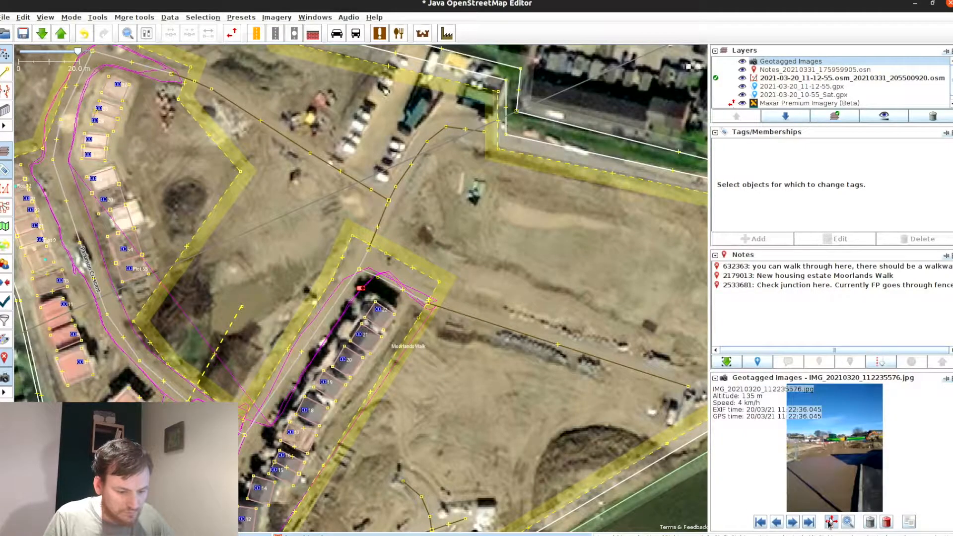
pyautogui.click(793, 523)
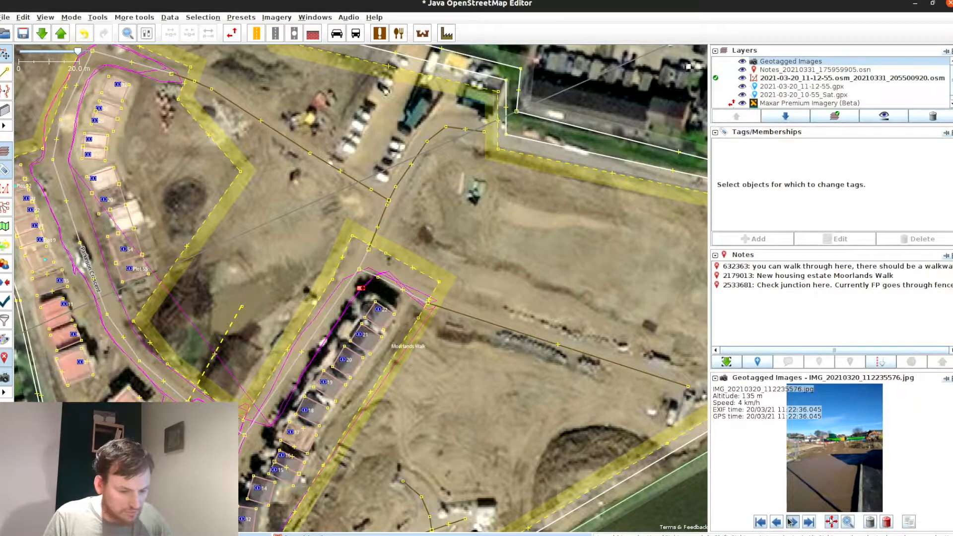
pyautogui.click(793, 522)
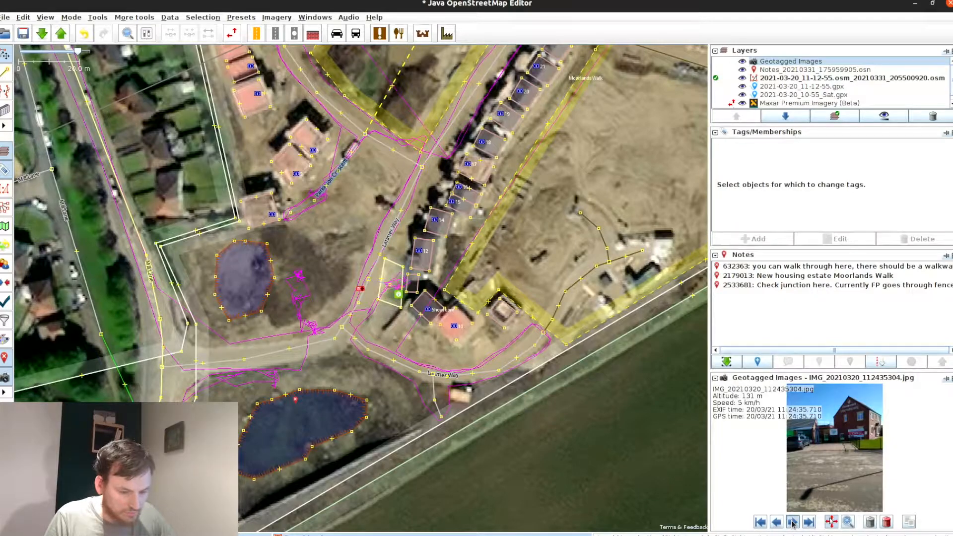
pyautogui.click(793, 522)
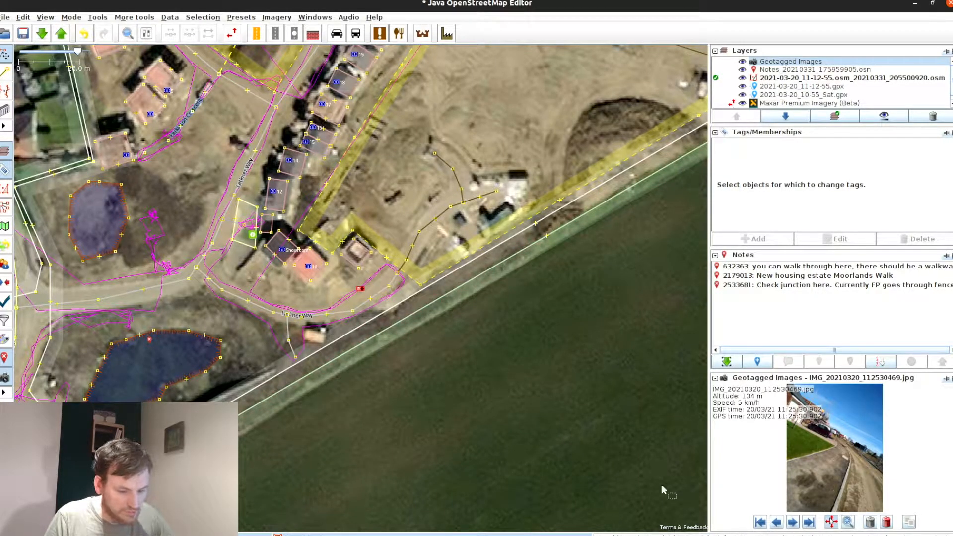
pyautogui.click(793, 522)
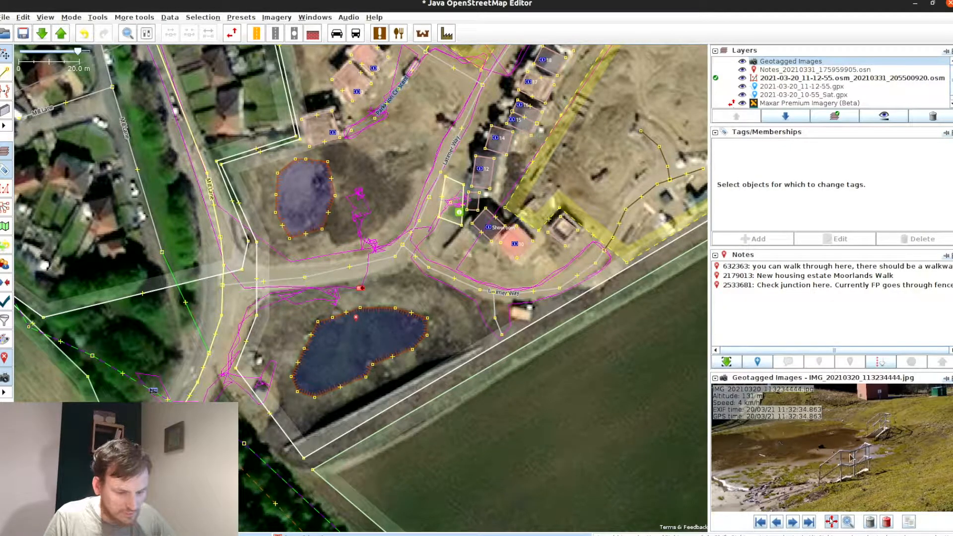
pyautogui.scroll(2, 847, 462)
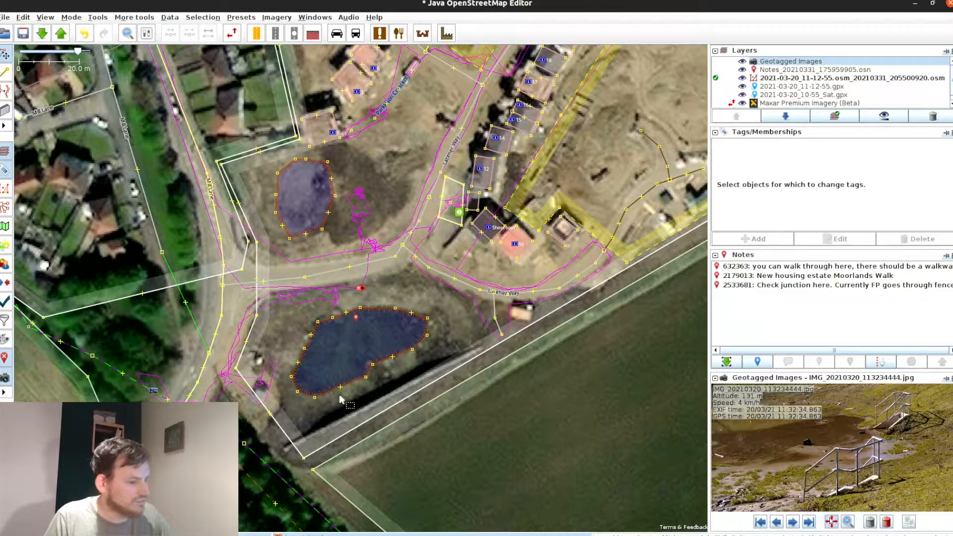
# Switch to the OpenStreetMap website in the browser and inspect the western edge node and short northeastern way at the basin off Melrose Way
pyautogui.hotkey('alt', 'Tab')
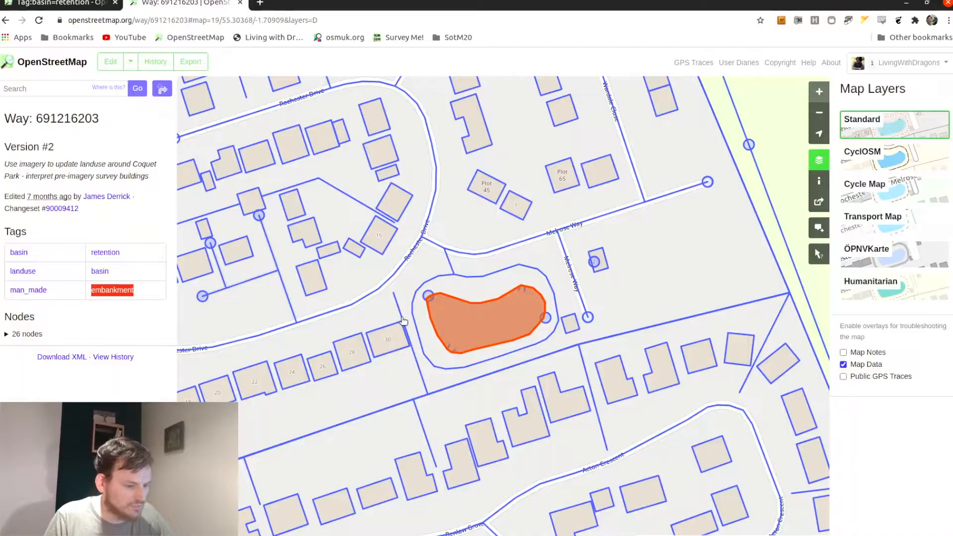
pyautogui.click(428, 296)
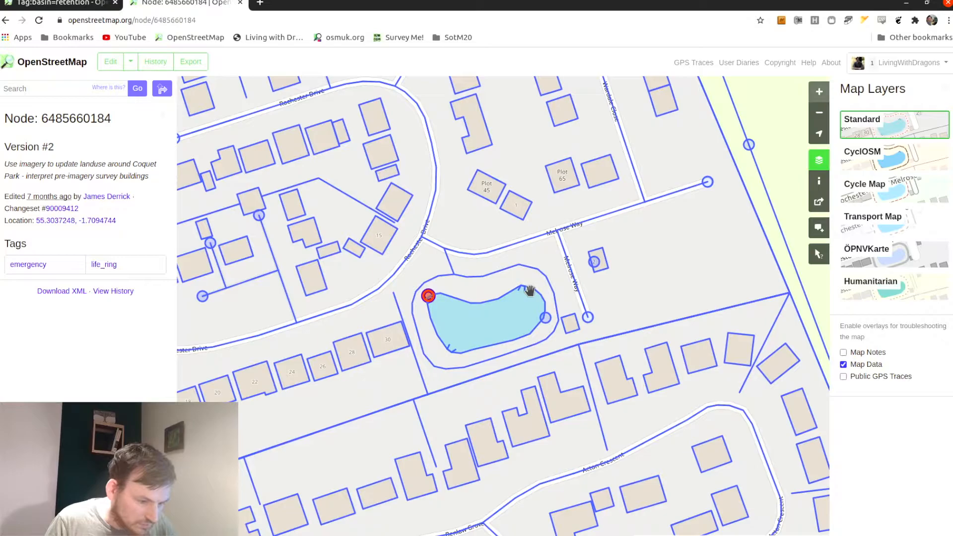
pyautogui.click(525, 292)
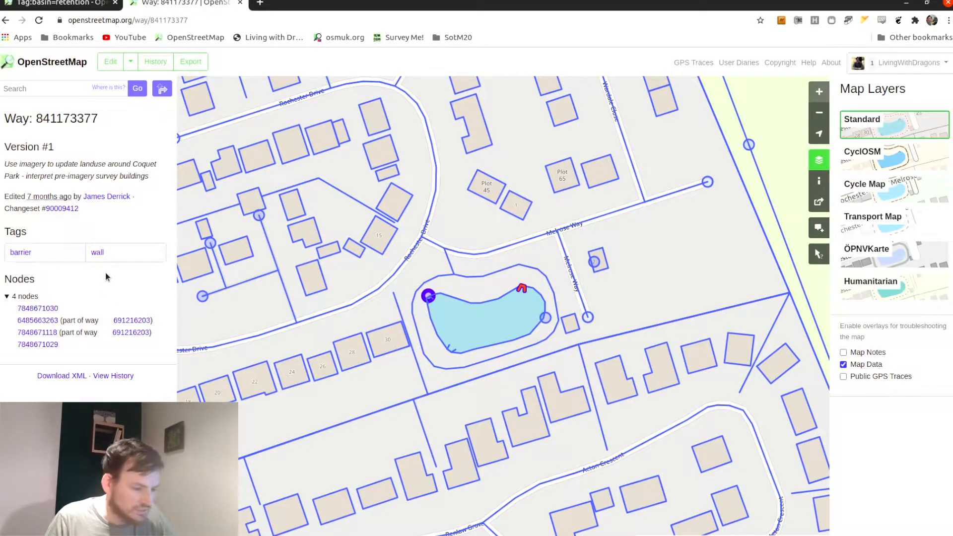
# Back in JOSM, draw a building outline around the small building southwest of the southern basin, using the basin photo as reference
pyautogui.hotkey('alt', 'Tab')
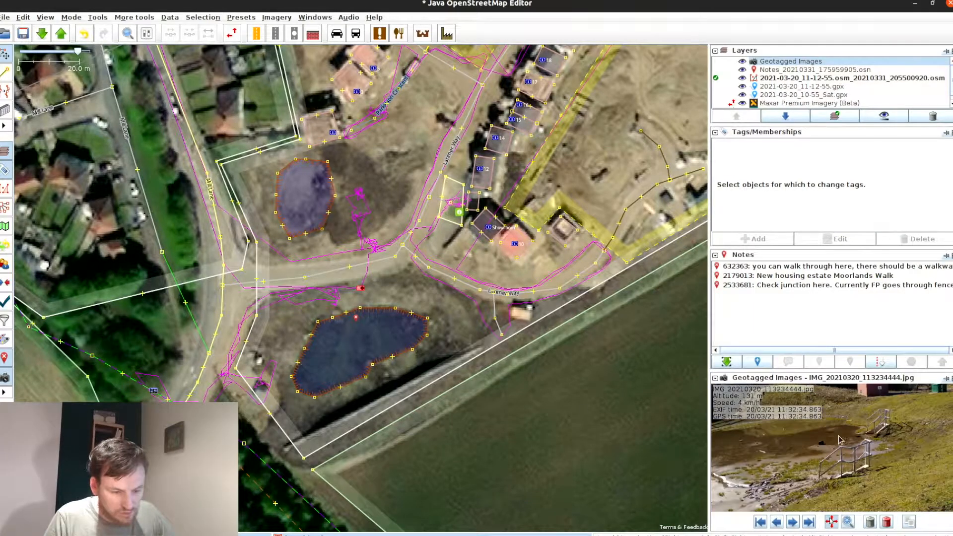
pyautogui.scroll(4, 848, 445)
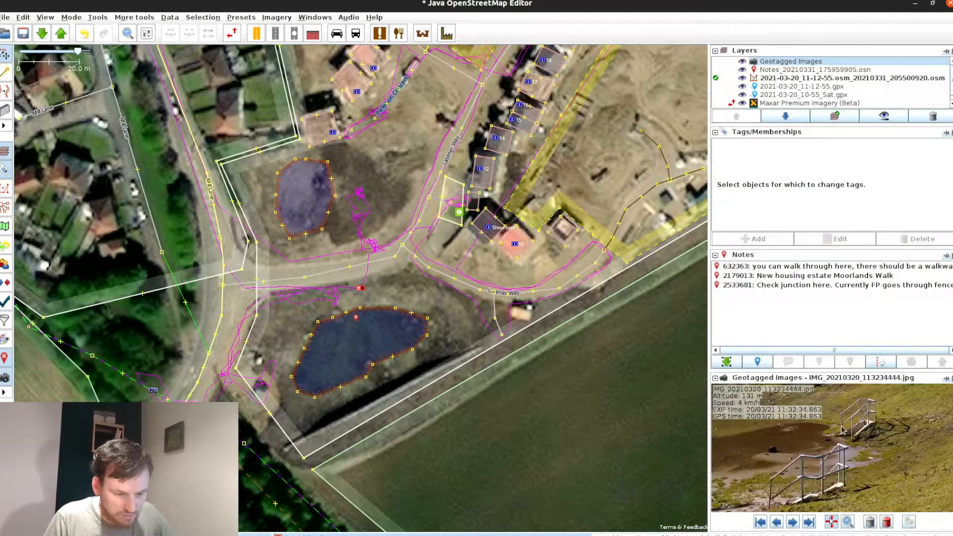
pyautogui.scroll(-5, 855, 433)
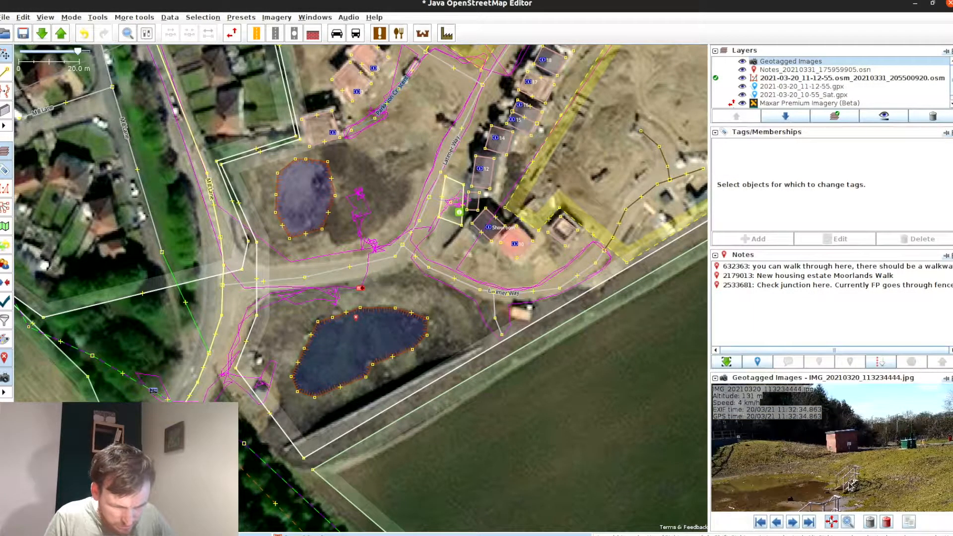
pyautogui.scroll(2, 368, 306)
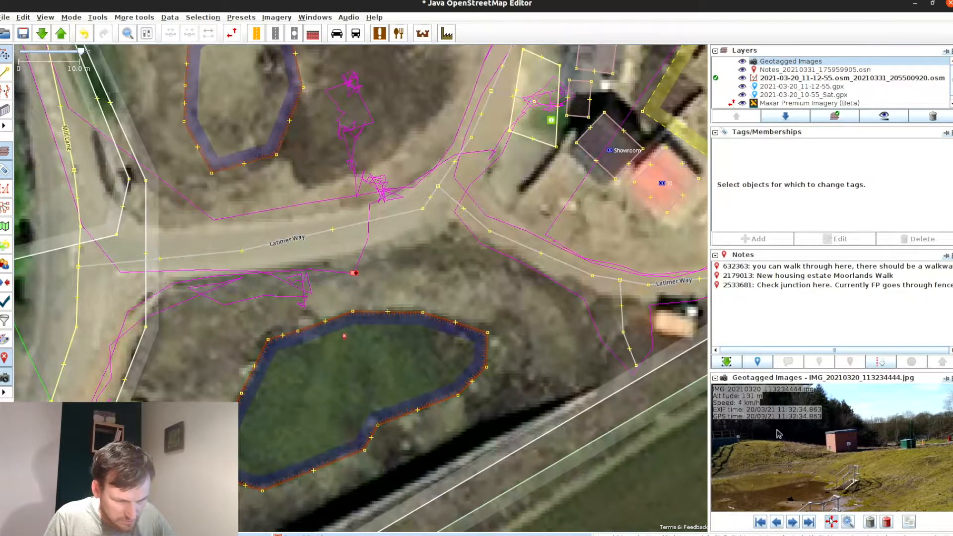
pyautogui.scroll(1, 826, 476)
pyautogui.scroll(-1, 796, 481)
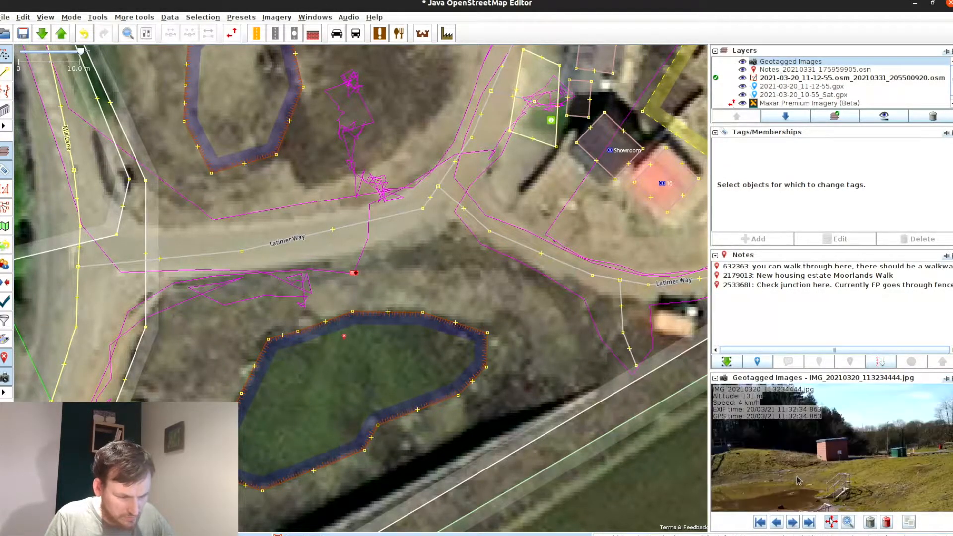
pyautogui.moveTo(294, 386); pyautogui.dragTo(369, 259)
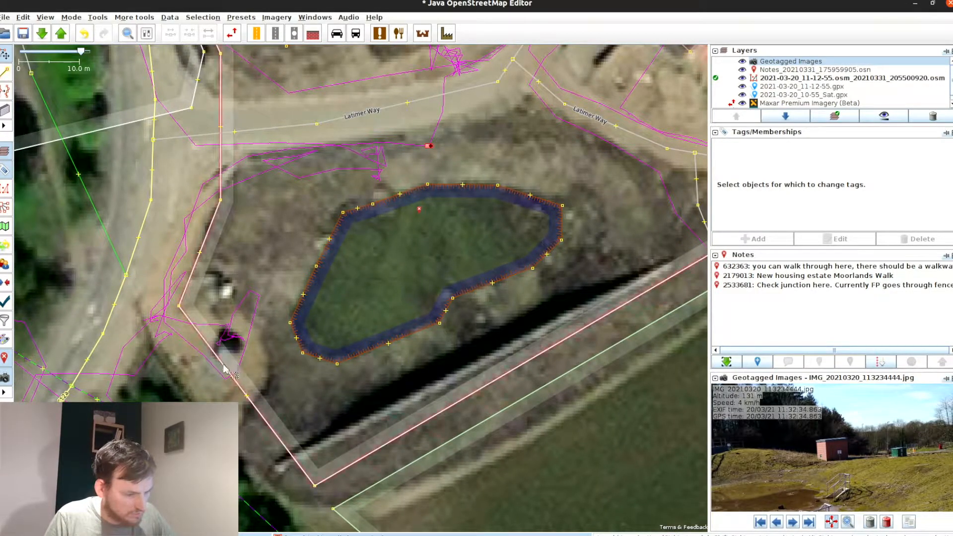
pyautogui.press('b')
pyautogui.moveTo(208, 372); pyautogui.dragTo(225, 381)
pyautogui.click(238, 355)
pyautogui.press('s')
pyautogui.moveTo(242, 304); pyautogui.dragTo(294, 325)
# Check the retaining structure in the basin photo and draw an open way along the southern basin's southeastern edge, sharing its outline nodes
pyautogui.scroll(-3, 846, 489)
pyautogui.scroll(4, 797, 474)
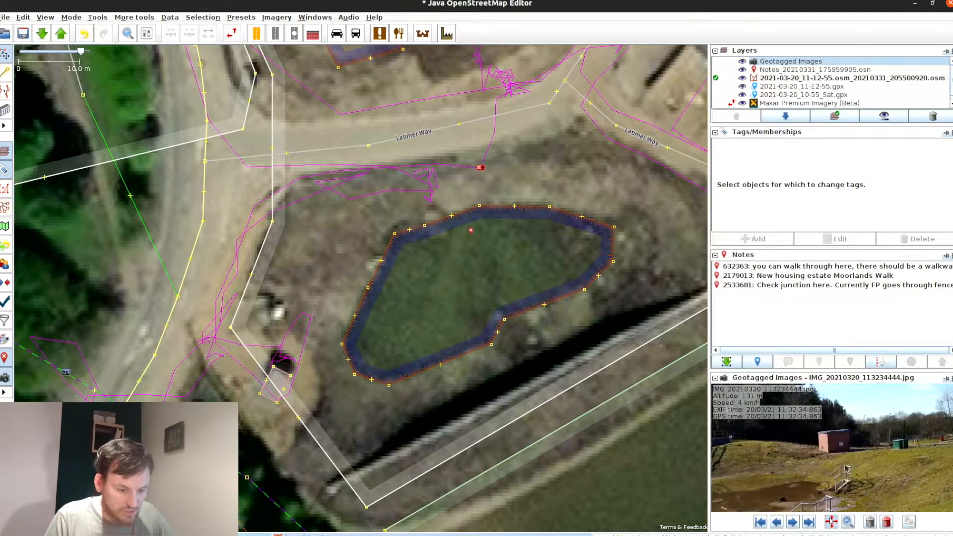
pyautogui.moveTo(771, 455); pyautogui.dragTo(911, 447)
pyautogui.moveTo(780, 496); pyautogui.dragTo(739, 493)
pyautogui.scroll(1, 835, 483)
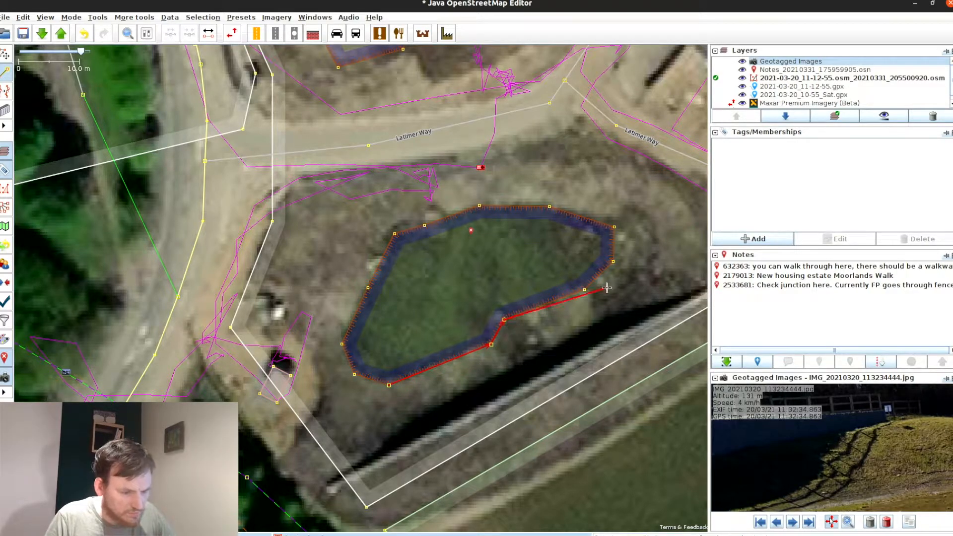
pyautogui.moveTo(813, 434); pyautogui.dragTo(724, 482)
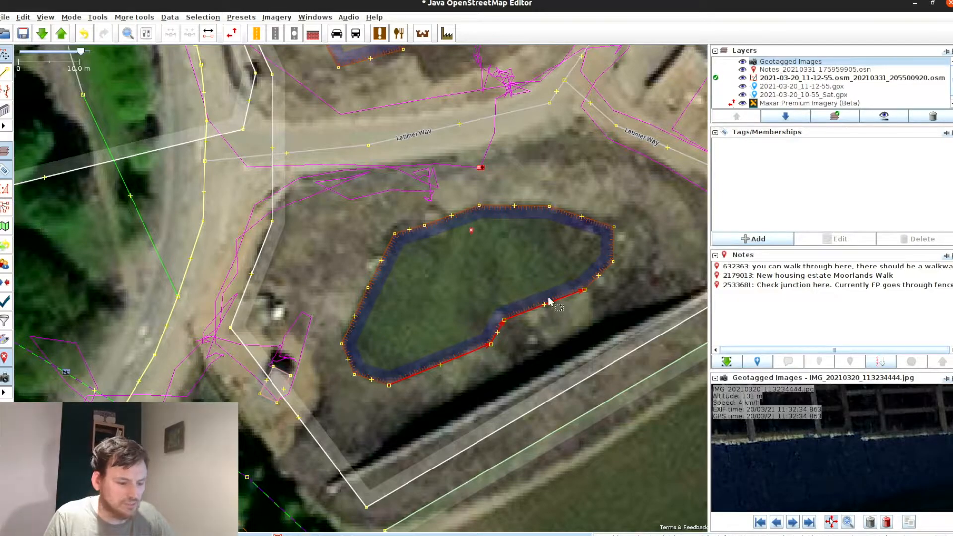
# Tag the new way along the southern basin's edge as barrier=wall
pyautogui.click(755, 238)
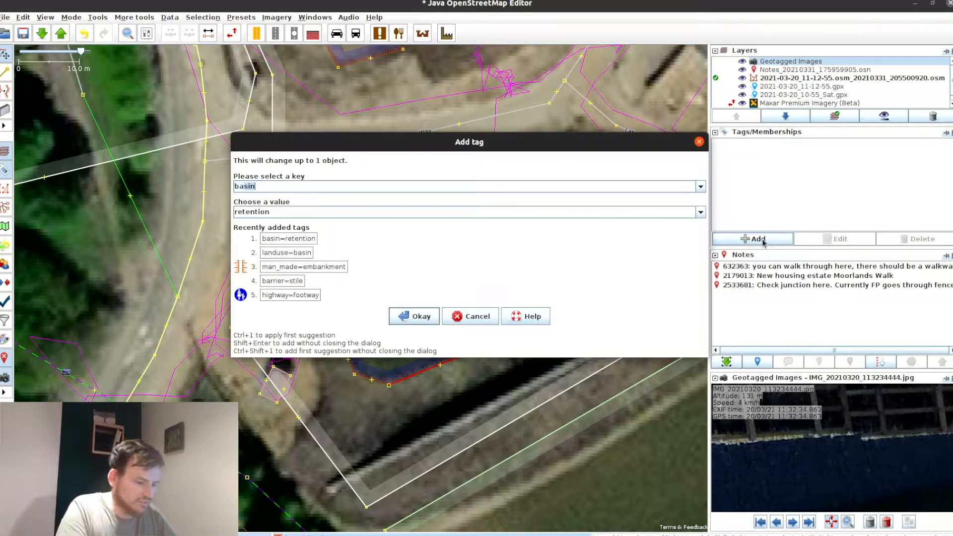
pyautogui.press('Return')
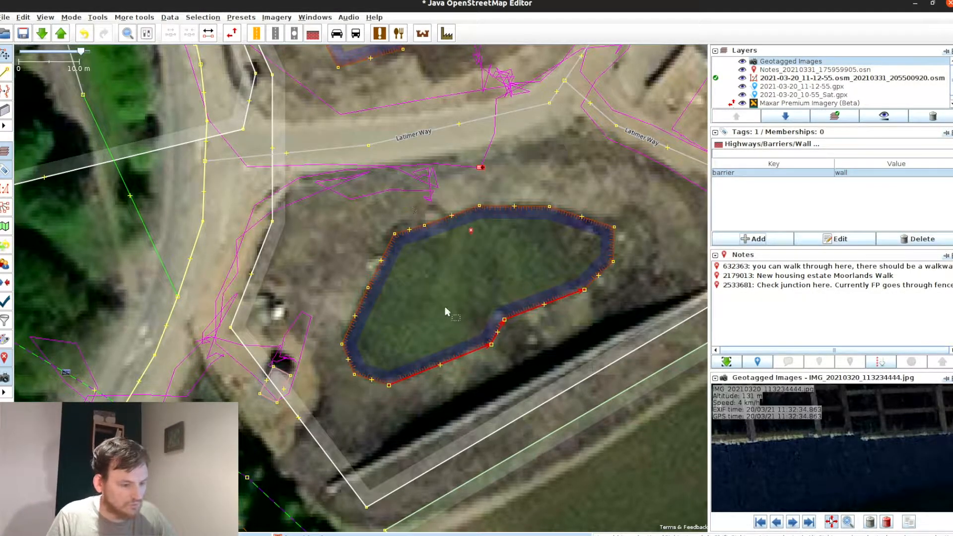
pyautogui.click(446, 307)
pyautogui.moveTo(476, 288); pyautogui.dragTo(345, 355)
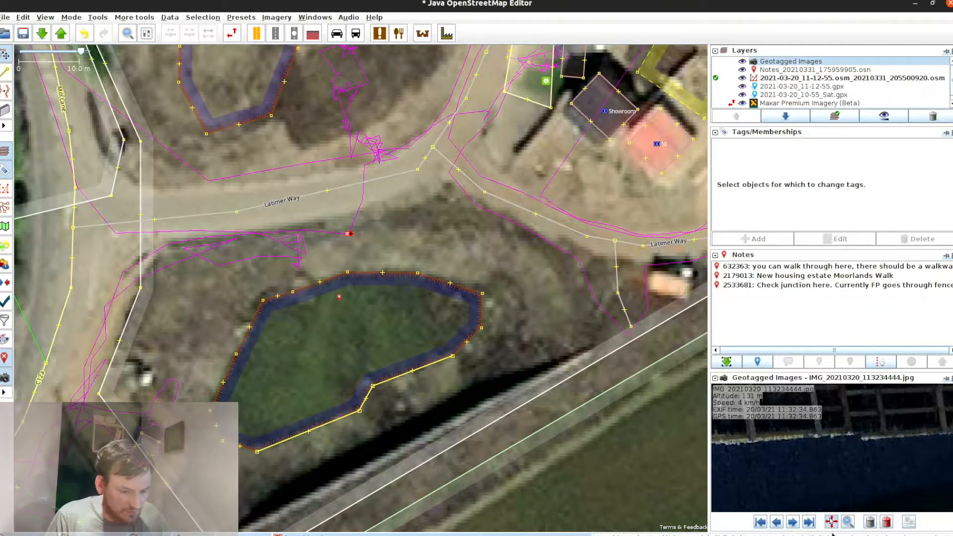
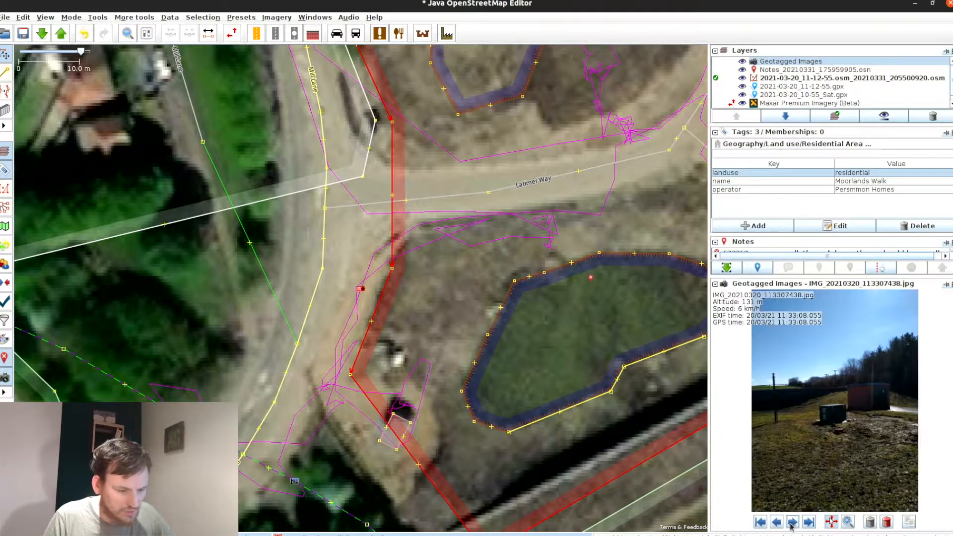
# Check the brick building in photo IMG_20210320_113307438.jpg and add the tag power=substation to its outline southwest of the southern basin
pyautogui.scroll(4, 851, 395)
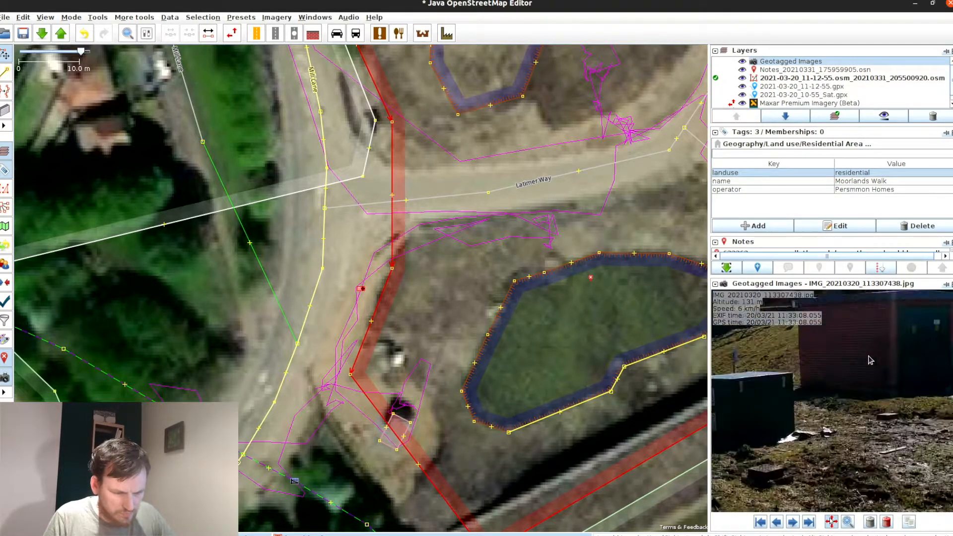
pyautogui.click(406, 421)
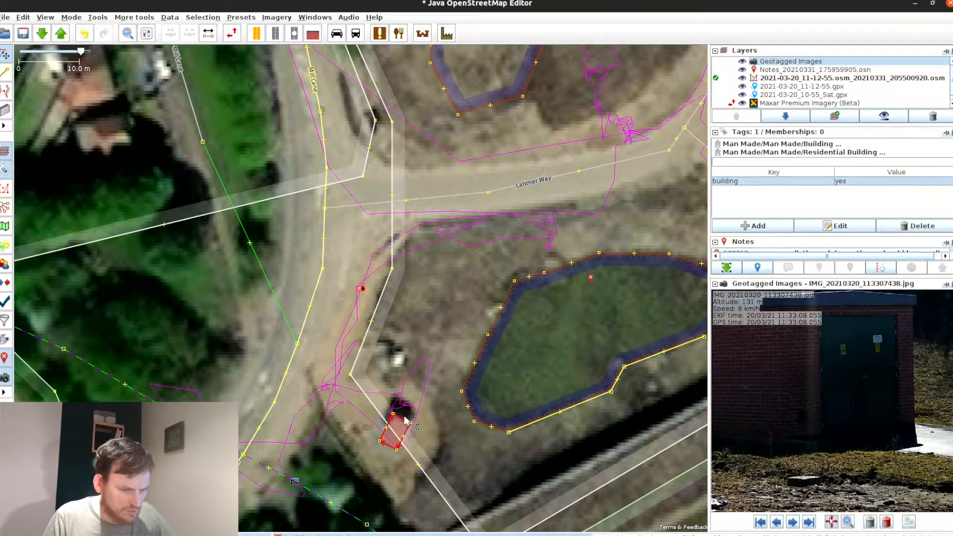
pyautogui.click(753, 226)
pyautogui.write('power')
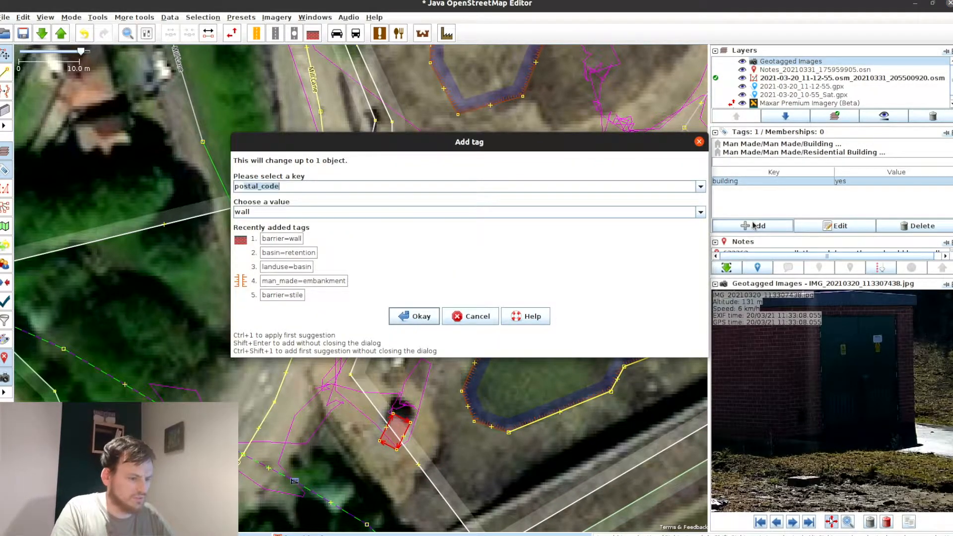
pyautogui.press('Tab')
pyautogui.write('substation')
pyautogui.press('Return')
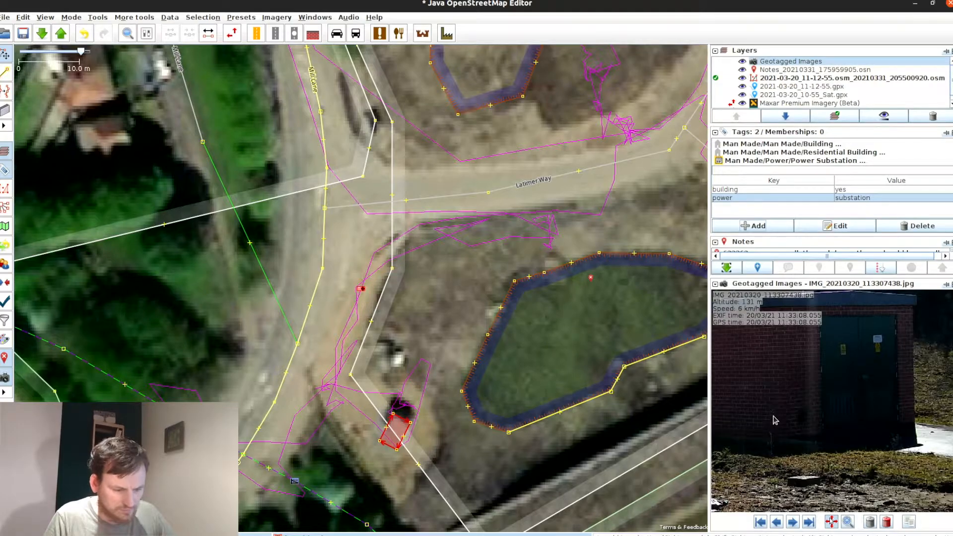
# Check the green cabinet beside the brick building in the photo and draw a small building outline around it just north of the substation
pyautogui.moveTo(775, 420); pyautogui.dragTo(897, 317)
pyautogui.moveTo(819, 398); pyautogui.dragTo(829, 512)
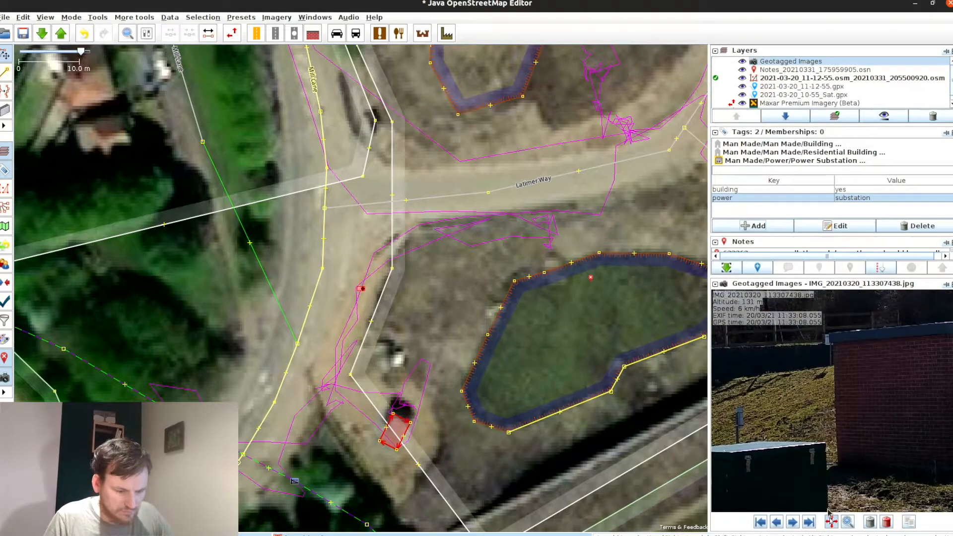
pyautogui.scroll(-2, 859, 410)
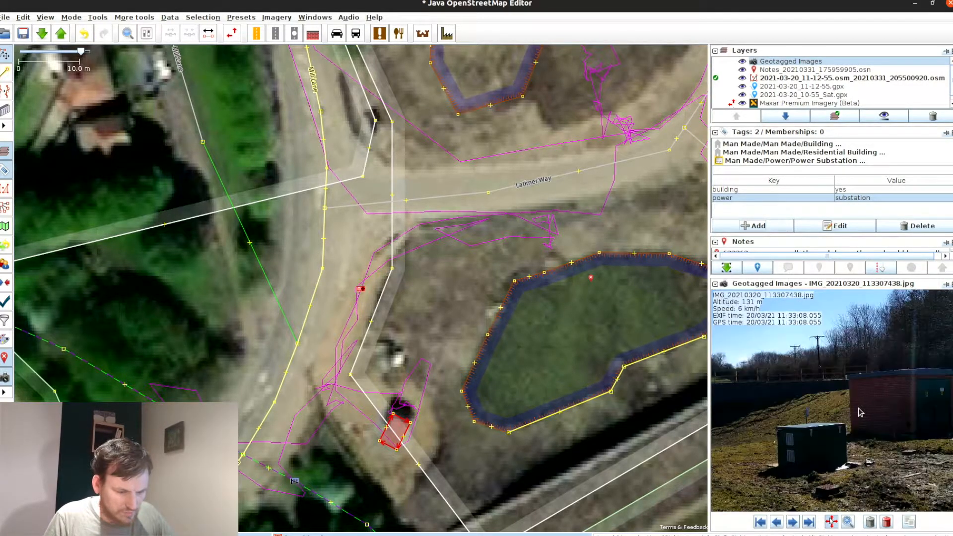
pyautogui.click(487, 397)
pyautogui.press('b')
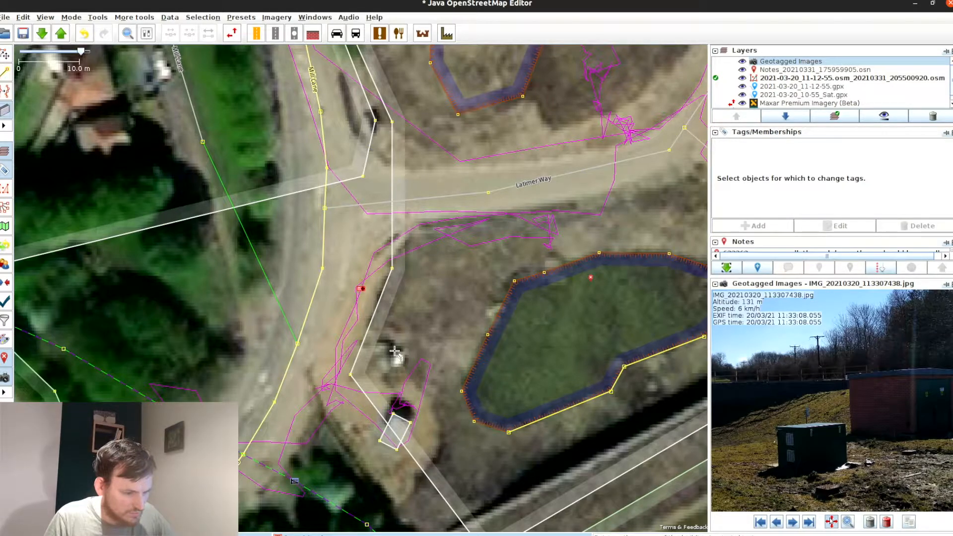
pyautogui.moveTo(394, 351); pyautogui.dragTo(413, 358)
pyautogui.click(406, 371)
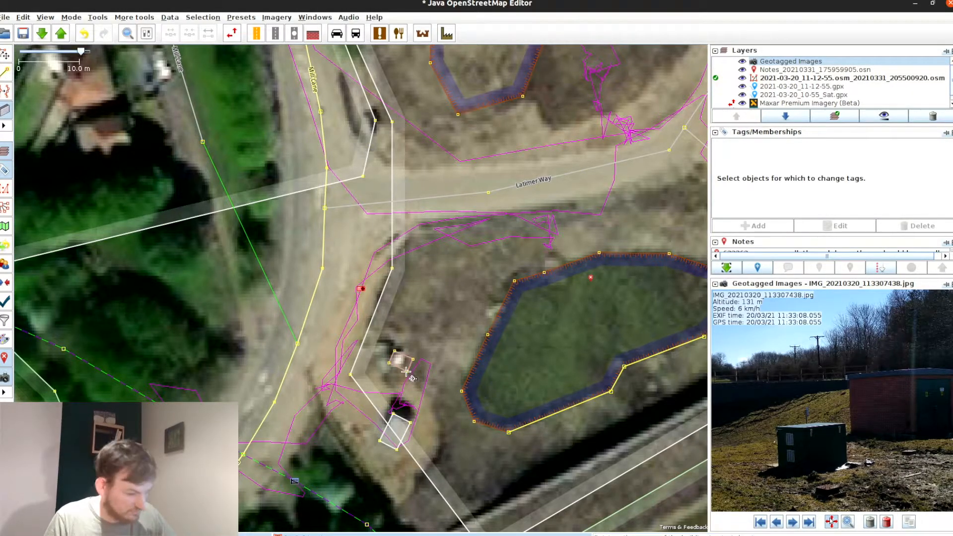
pyautogui.press('s')
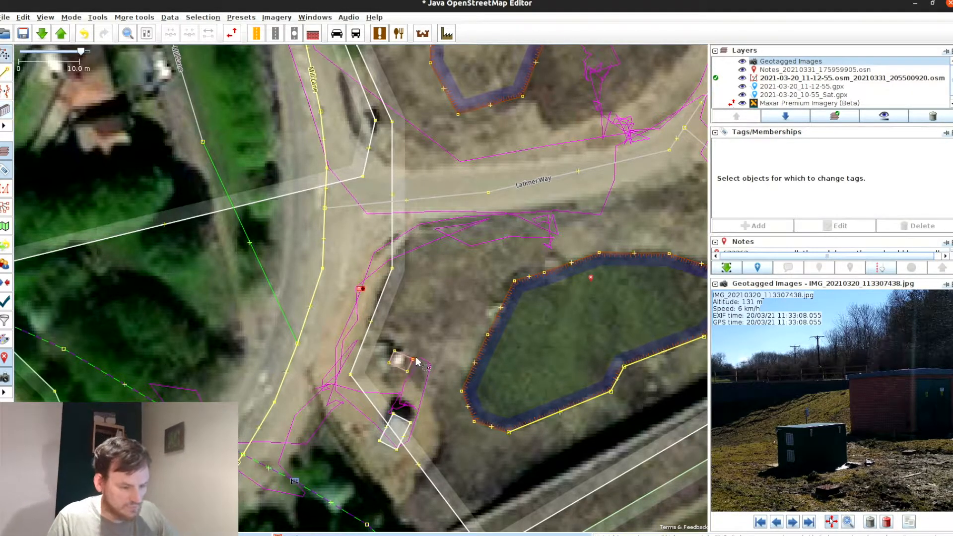
# Read the sign in photo IMG_20210320_113326663.jpg and add the tag ref=Moorland Walk to the substation outline
pyautogui.click(792, 522)
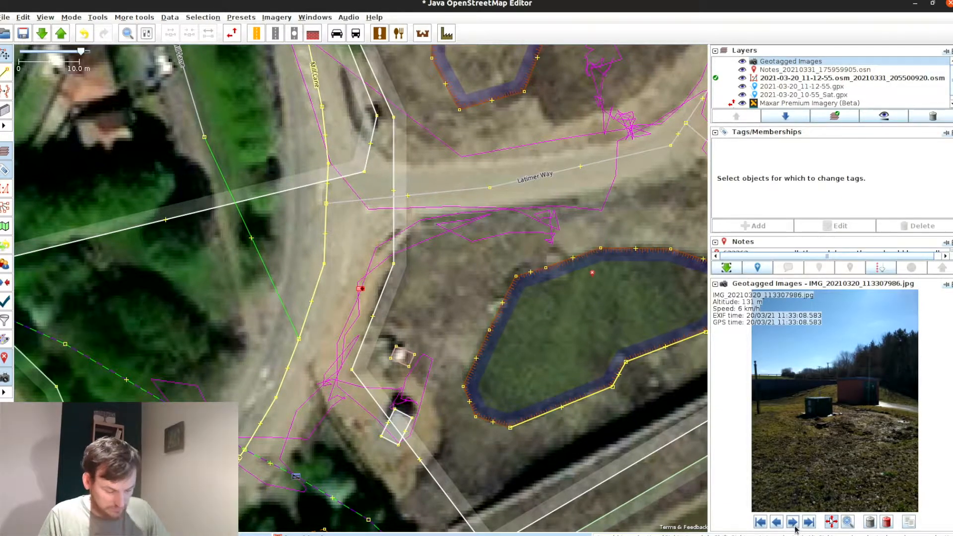
pyautogui.click(792, 521)
pyautogui.moveTo(816, 383); pyautogui.dragTo(874, 428)
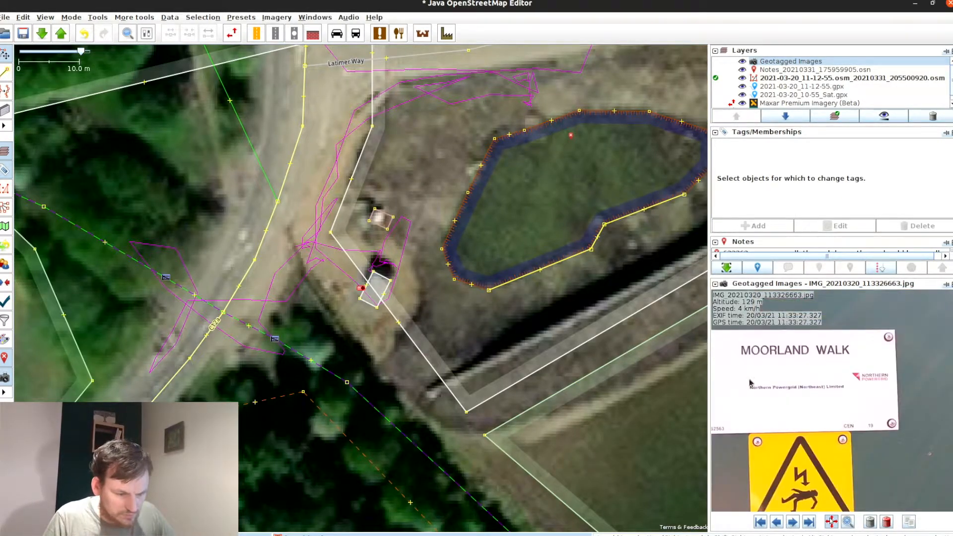
pyautogui.click(376, 288)
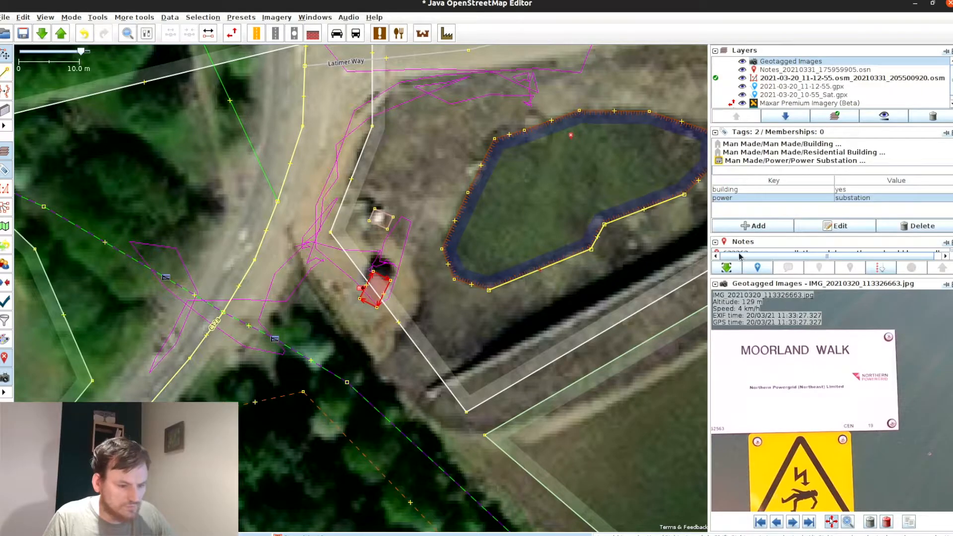
pyautogui.click(752, 226)
pyautogui.write('ref')
pyautogui.press('Tab')
pyautogui.write('M')
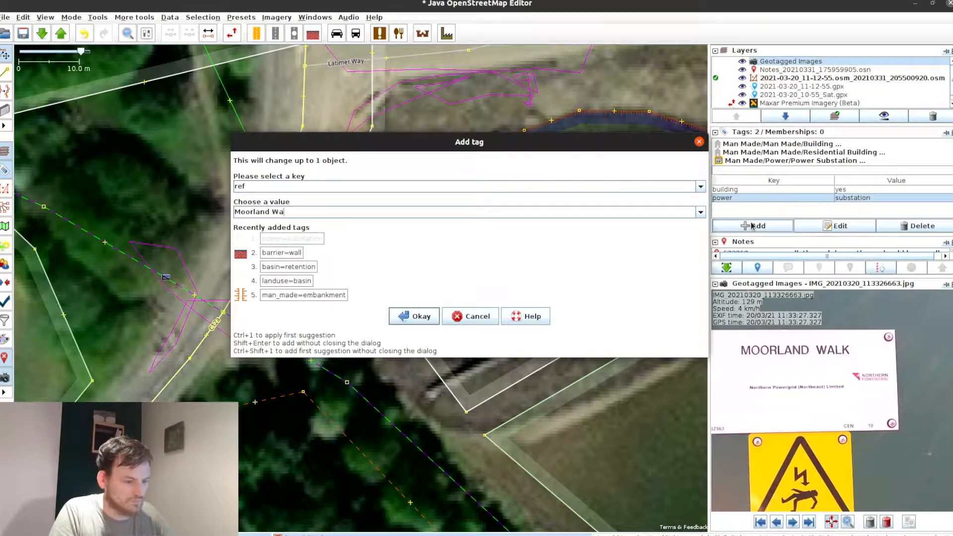
pyautogui.press('Return')
# Examine the rest of the substation sign and the gas installation sign in photo IMG_20210320_113350721.jpg, then clear the map selection
pyautogui.moveTo(715, 449); pyautogui.dragTo(802, 399)
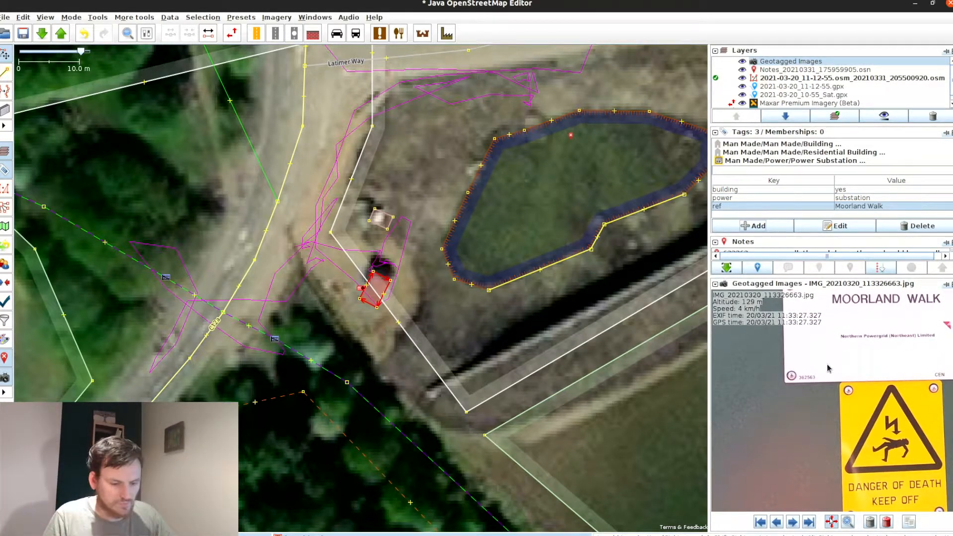
pyautogui.moveTo(826, 368); pyautogui.dragTo(772, 430)
pyautogui.scroll(-3, 771, 431)
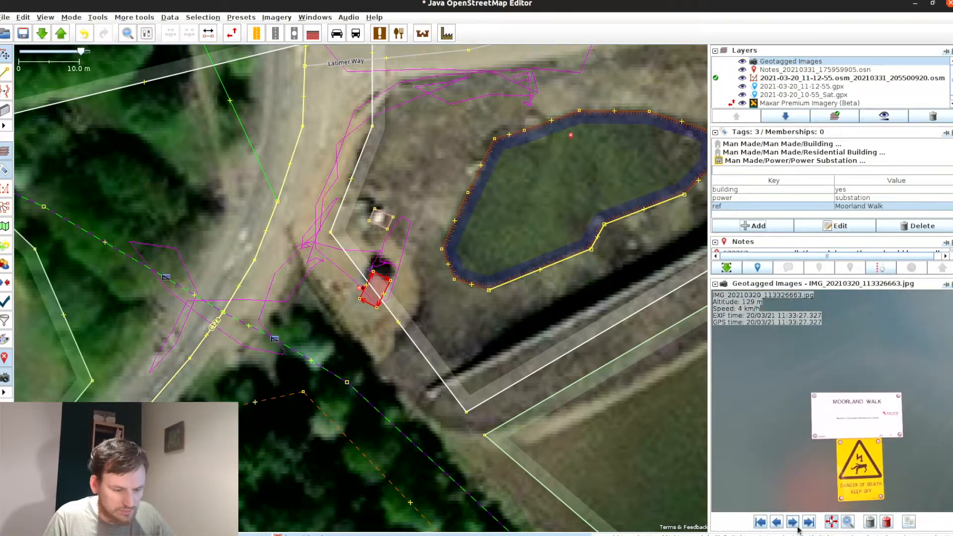
pyautogui.click(793, 522)
pyautogui.scroll(3, 814, 382)
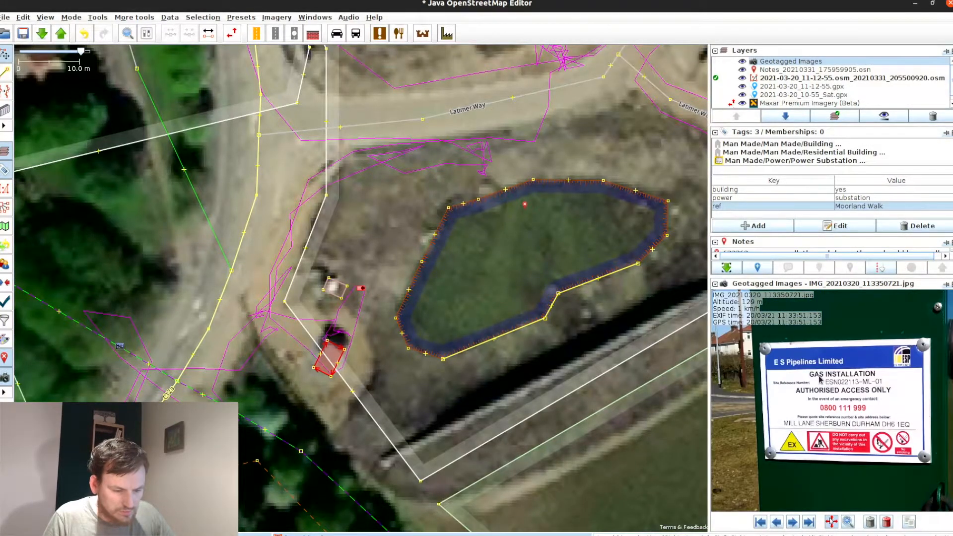
pyautogui.scroll(-3, 814, 382)
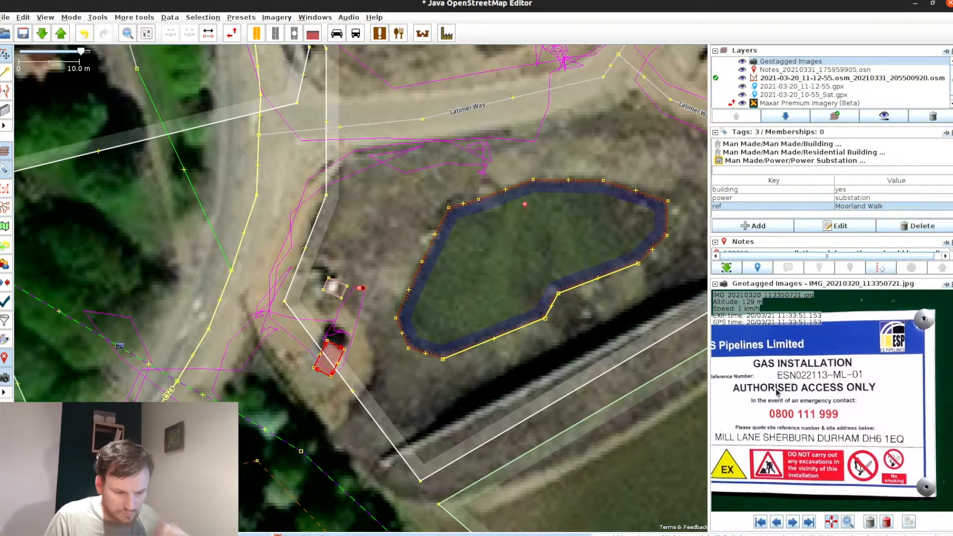
pyautogui.scroll(-2, 813, 408)
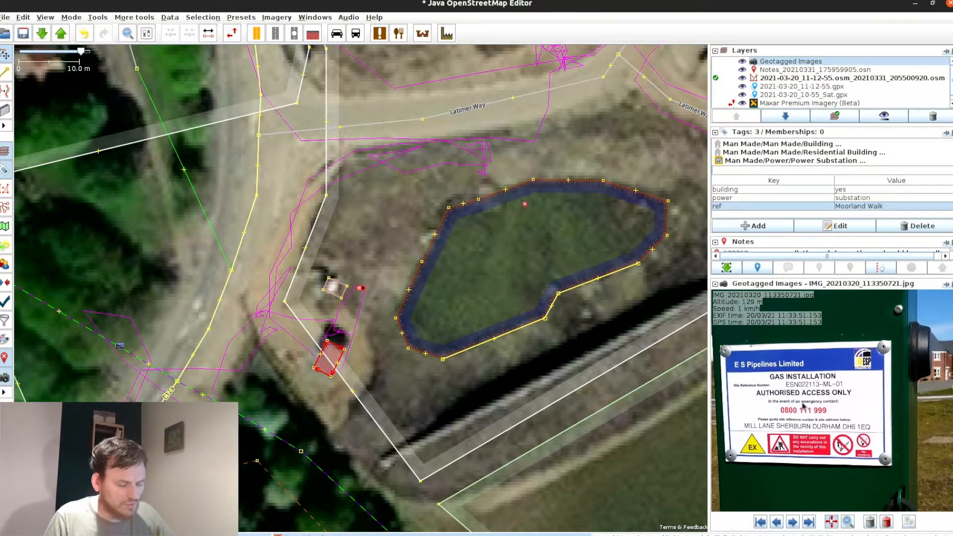
pyautogui.click(501, 305)
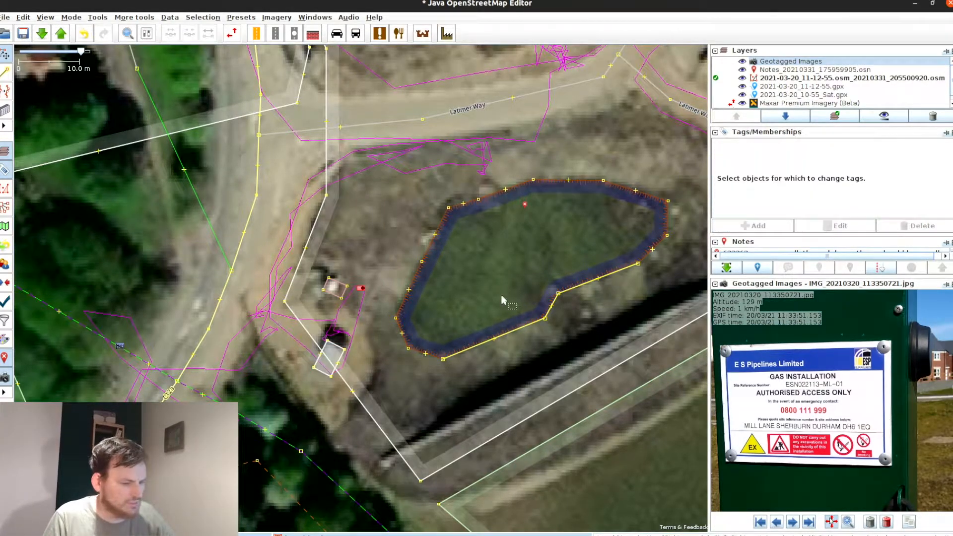
# Switch to the browser and turn off the Map Data overlay on the OpenStreetMap way page
pyautogui.hotkey('alt', 'Tab')
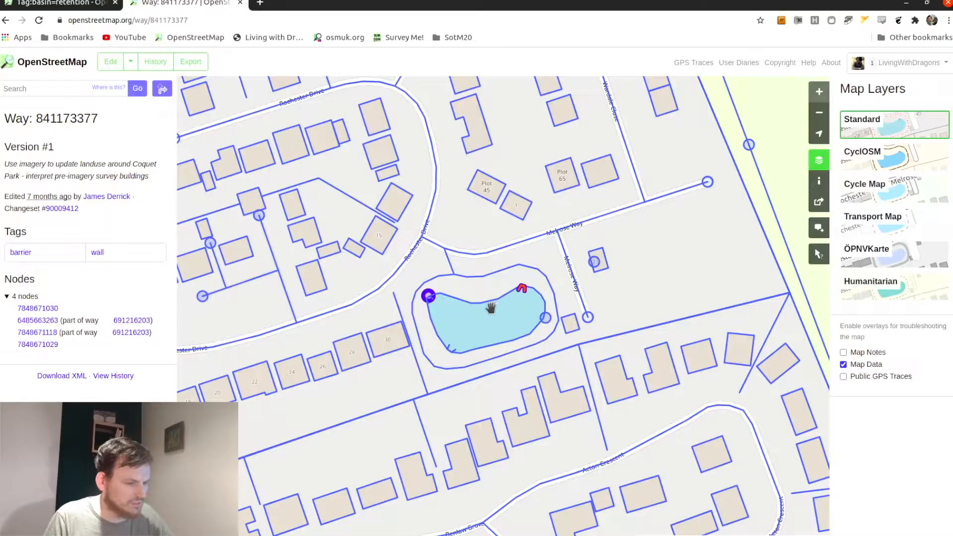
pyautogui.click(844, 366)
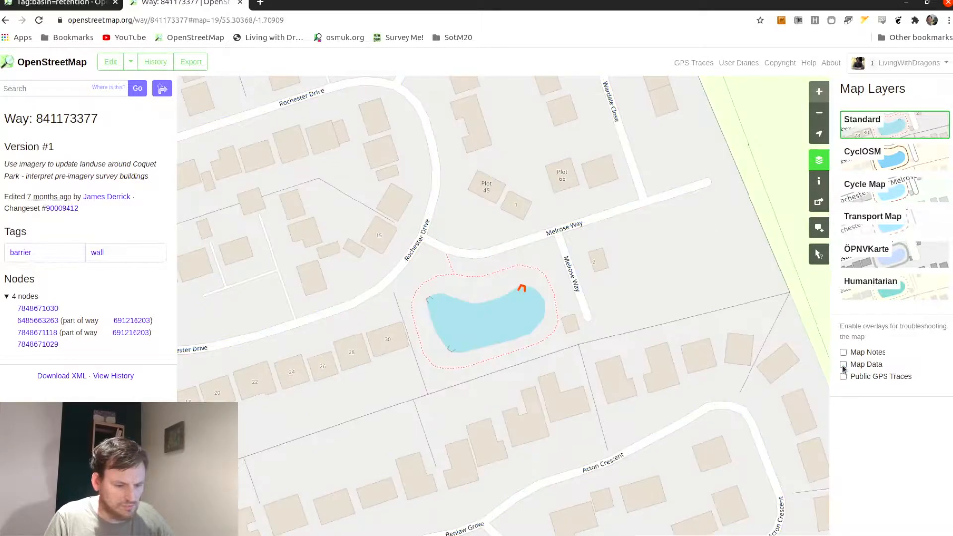
# Search the OpenStreetMap Wiki for gas and open the man_made=pipeline article for gas infrastructure
pyautogui.click(69, 5)
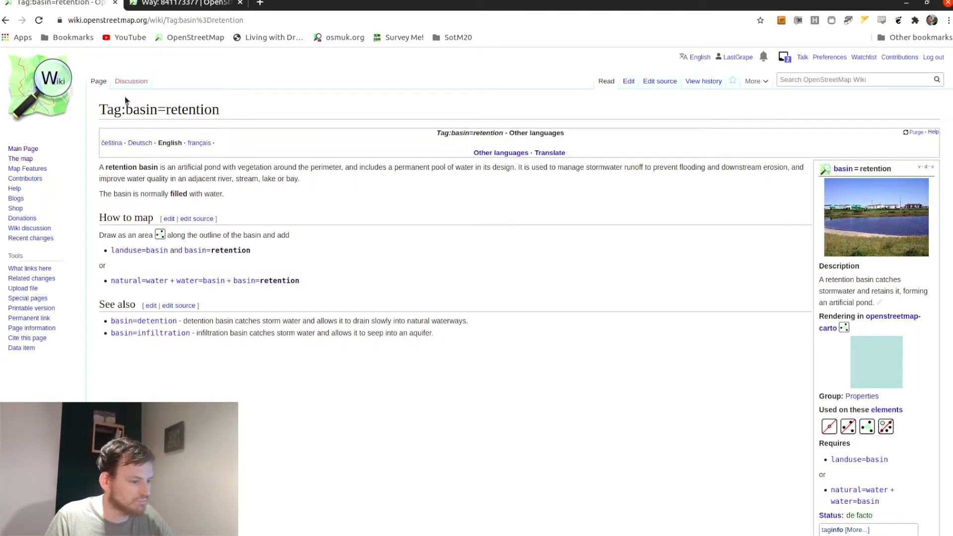
pyautogui.click(265, 16)
pyautogui.click(834, 80)
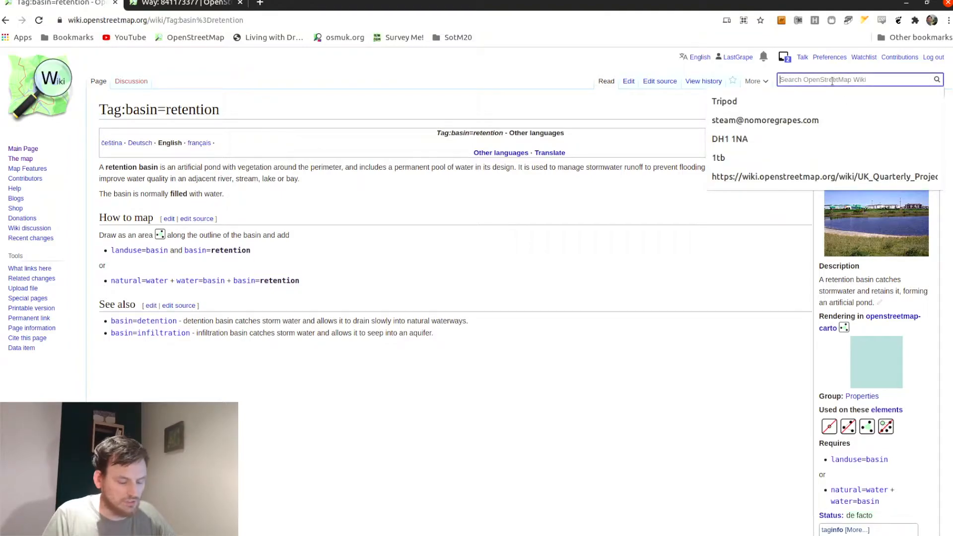
pyautogui.write('gas')
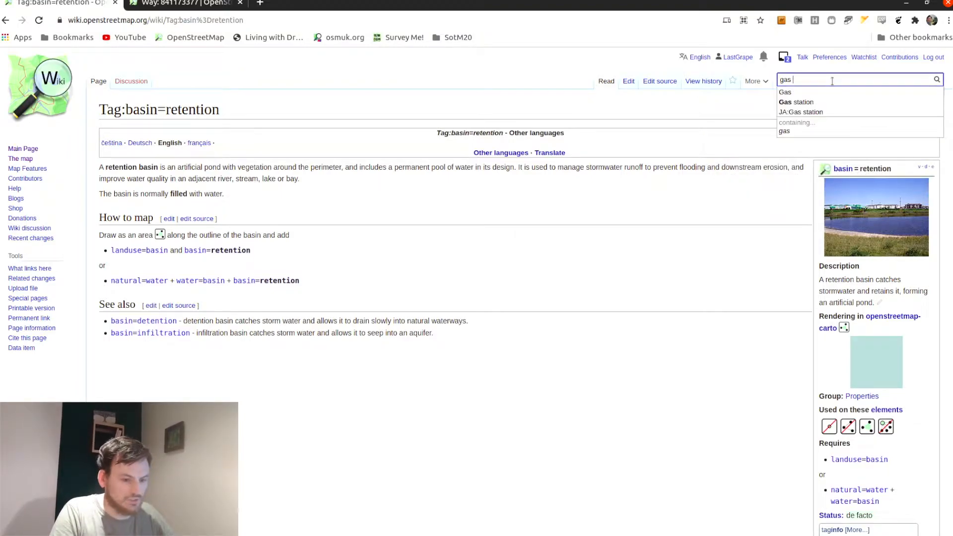
pyautogui.click(811, 102)
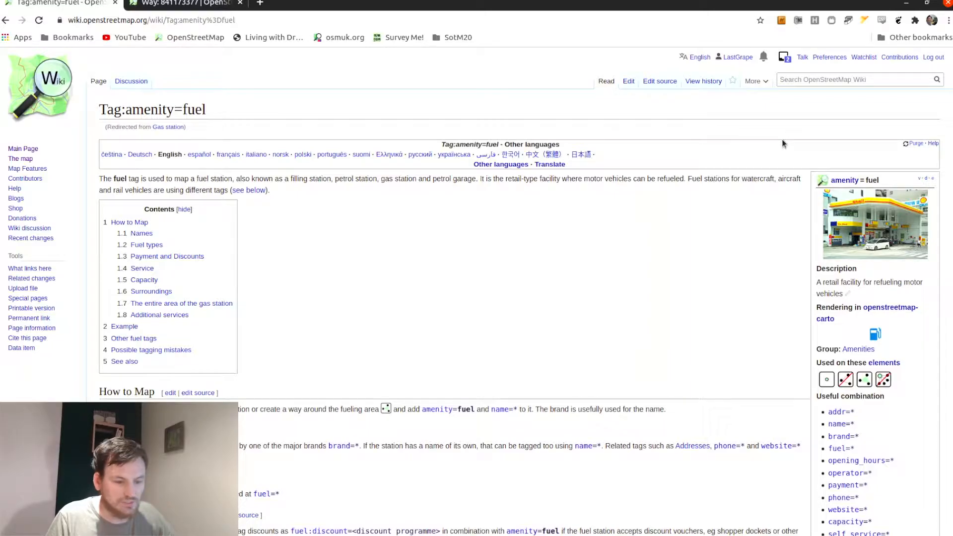
pyautogui.click(809, 81)
pyautogui.write('gas')
pyautogui.press('Return')
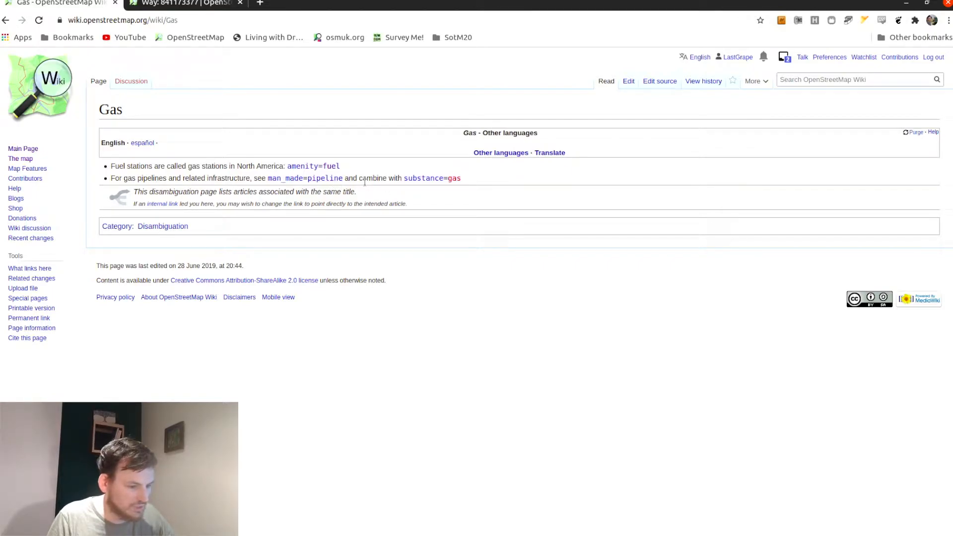
pyautogui.click(330, 178)
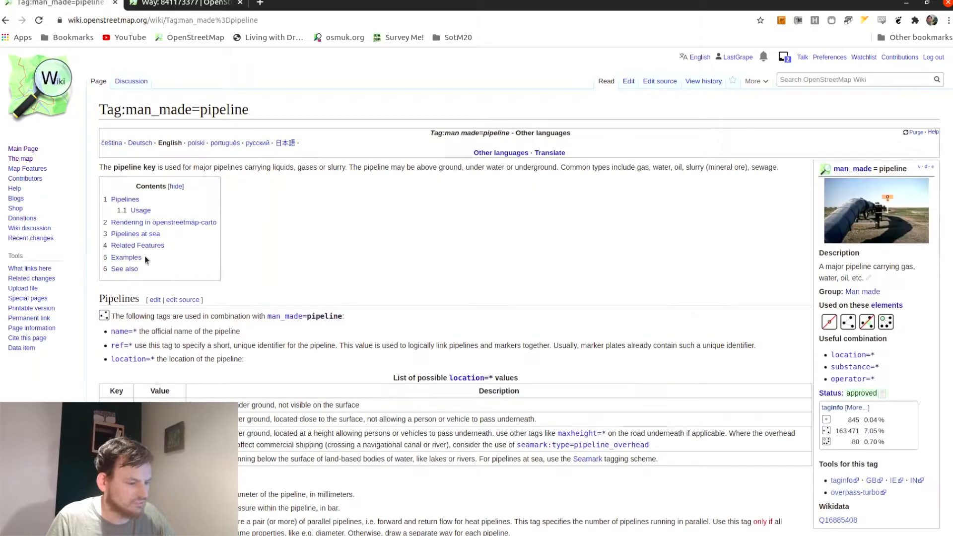
# Examine the pipeline article, especially its Related Features table, for a tag that suits the gas installation
pyautogui.scroll(-8, 240, 273)
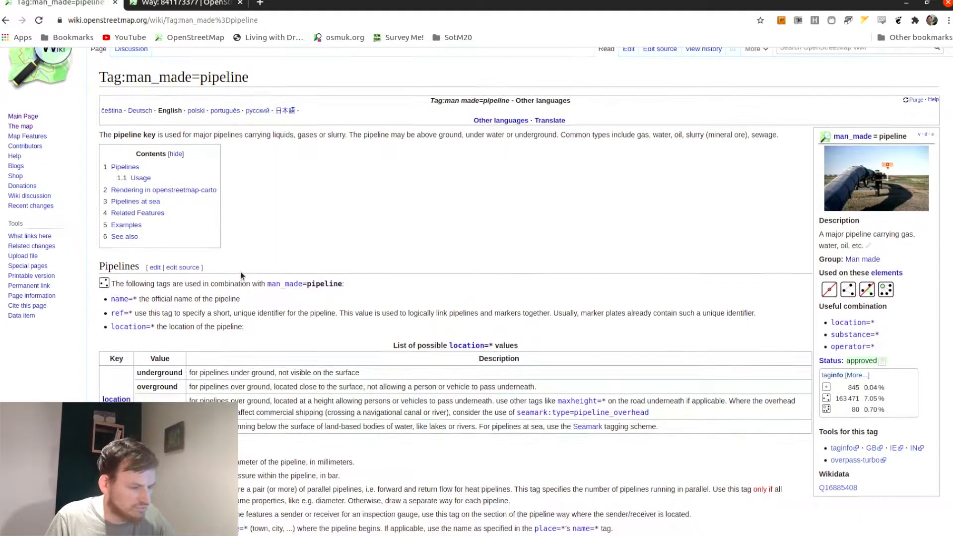
pyautogui.scroll(4, 240, 276)
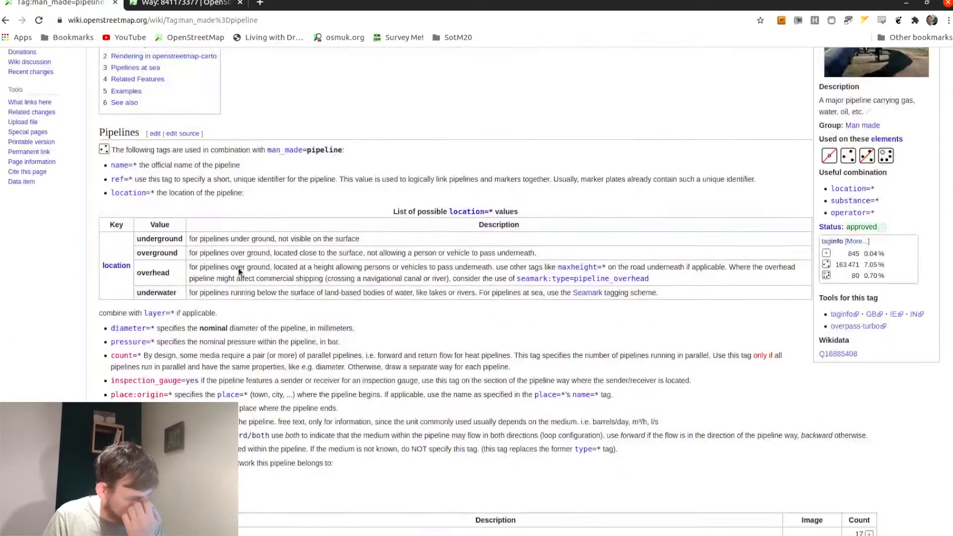
pyautogui.scroll(-8, 229, 268)
pyautogui.scroll(-15, 219, 277)
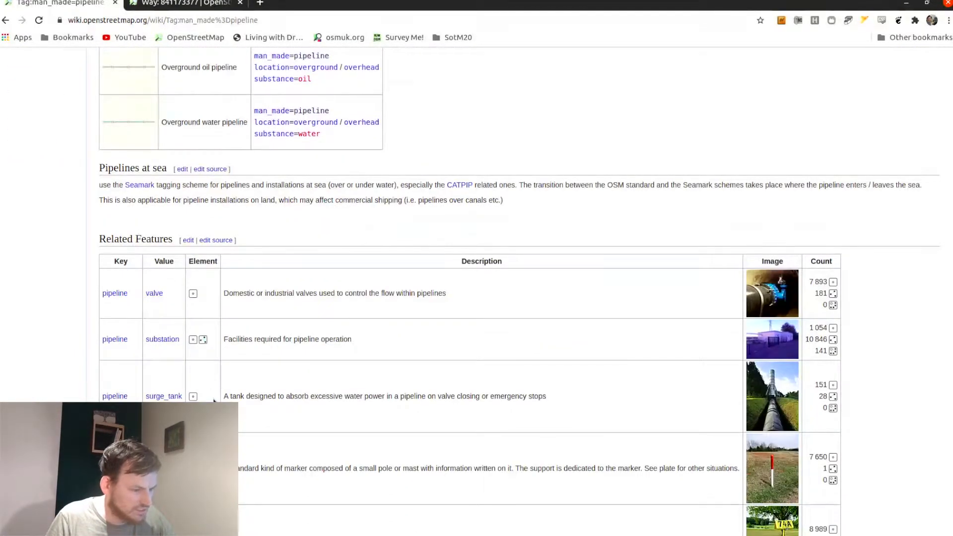
pyautogui.scroll(-4, 626, 367)
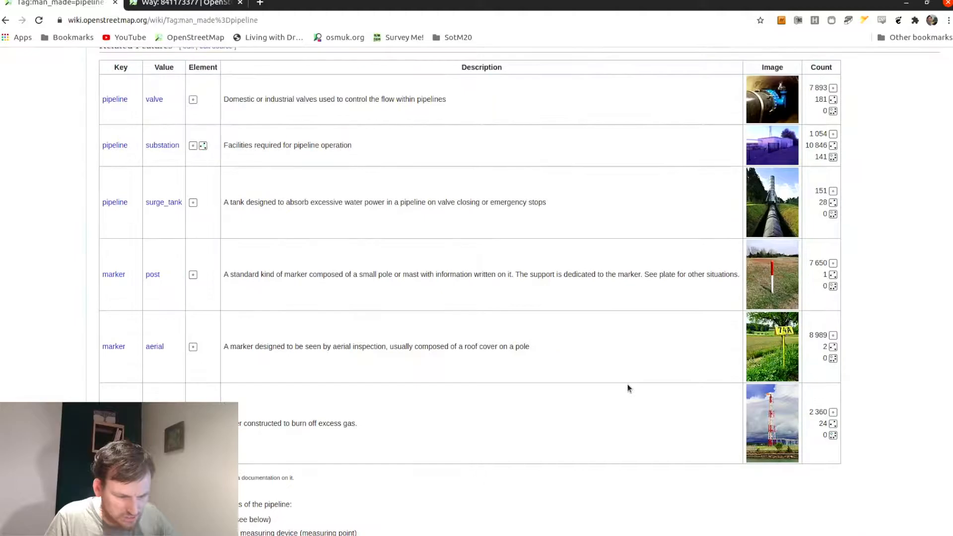
pyautogui.scroll(-8, 626, 385)
pyautogui.scroll(2, 625, 385)
pyautogui.scroll(5, 625, 380)
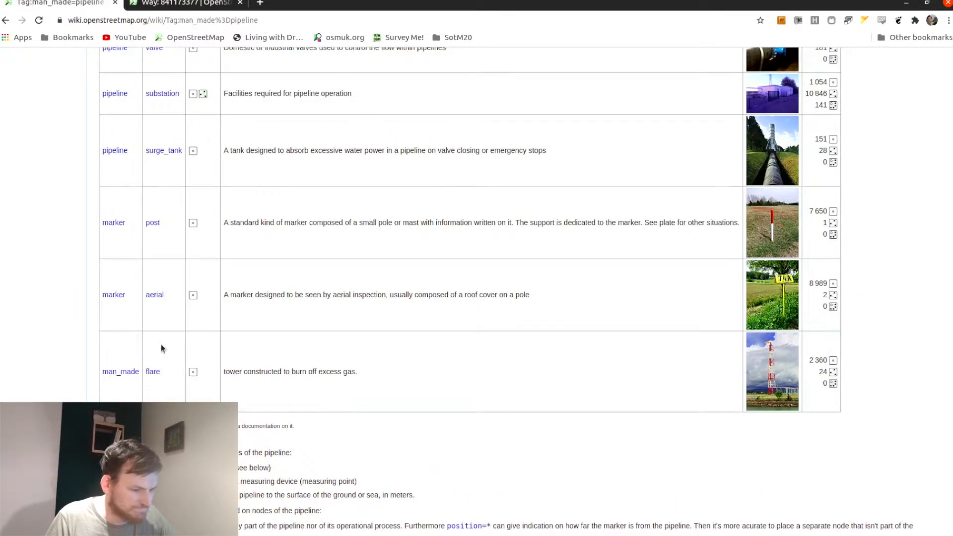
pyautogui.scroll(3, 174, 306)
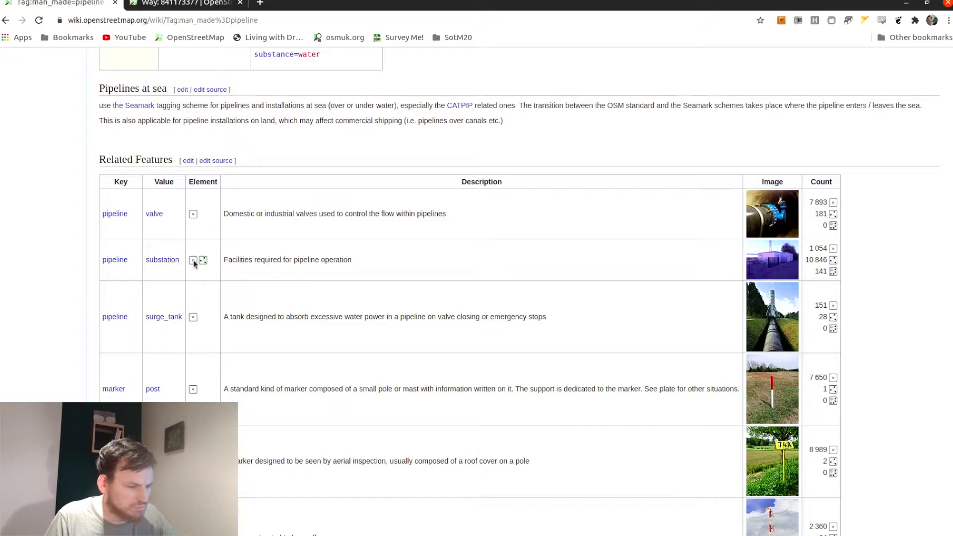
# Open the pipeline=substation article and study its substation types and example tag sets for gas facilities
pyautogui.click(165, 262)
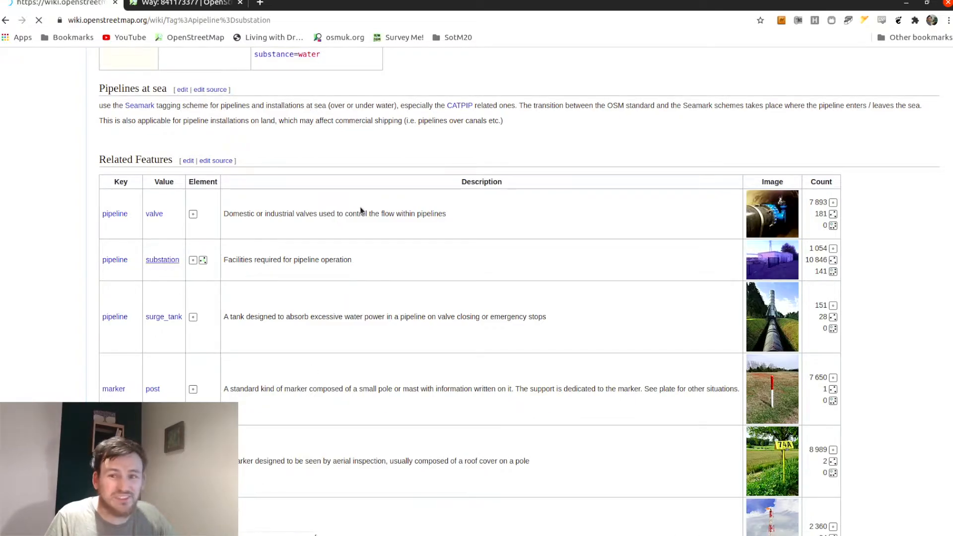
pyautogui.scroll(-5, 89, 397)
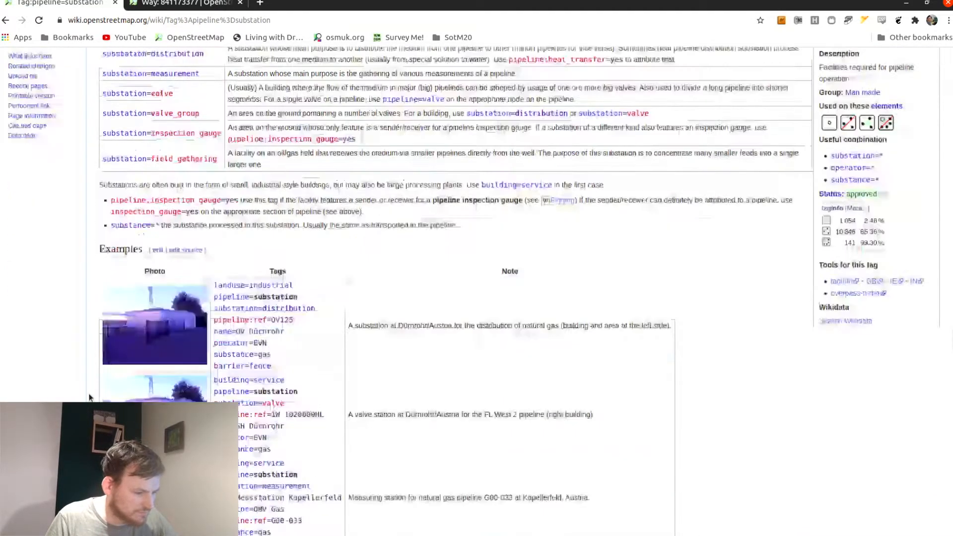
pyautogui.scroll(-4, 89, 397)
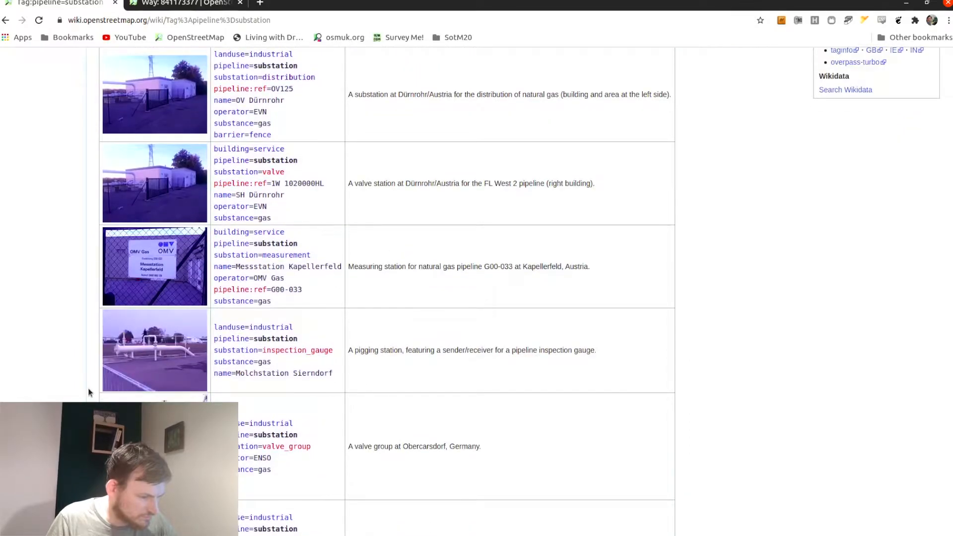
pyautogui.scroll(-2, 89, 393)
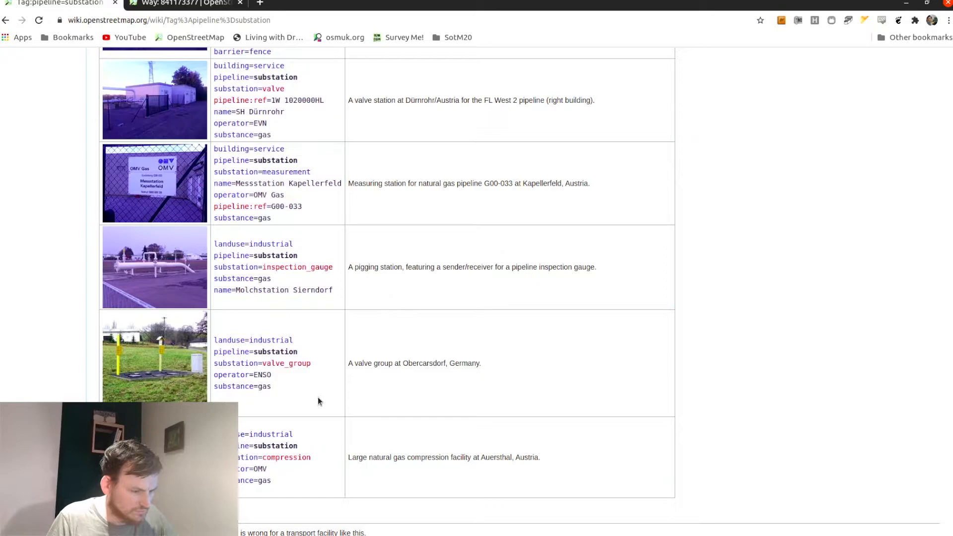
pyautogui.scroll(-3, 308, 397)
pyautogui.scroll(6, 300, 383)
pyautogui.scroll(5, 299, 383)
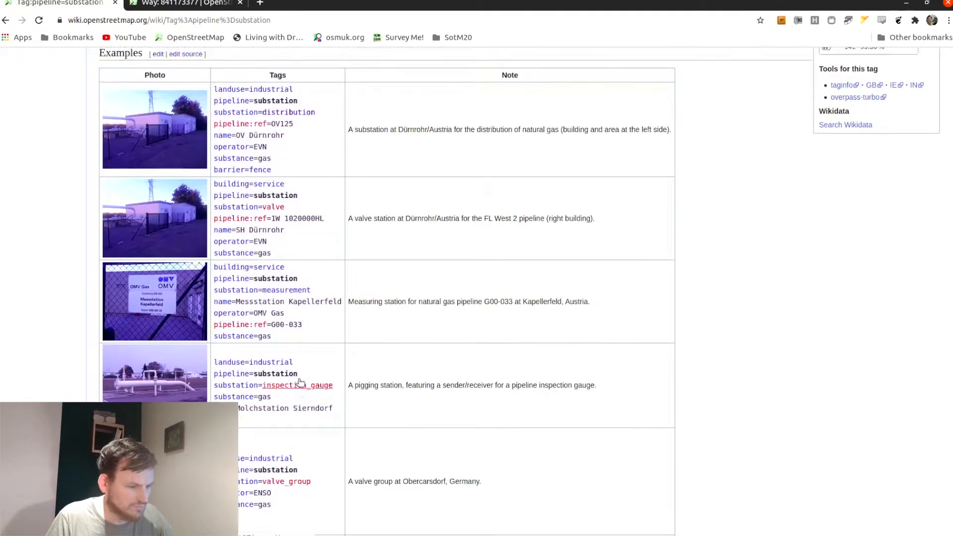
pyautogui.scroll(-5, 297, 370)
pyautogui.scroll(-5, 299, 362)
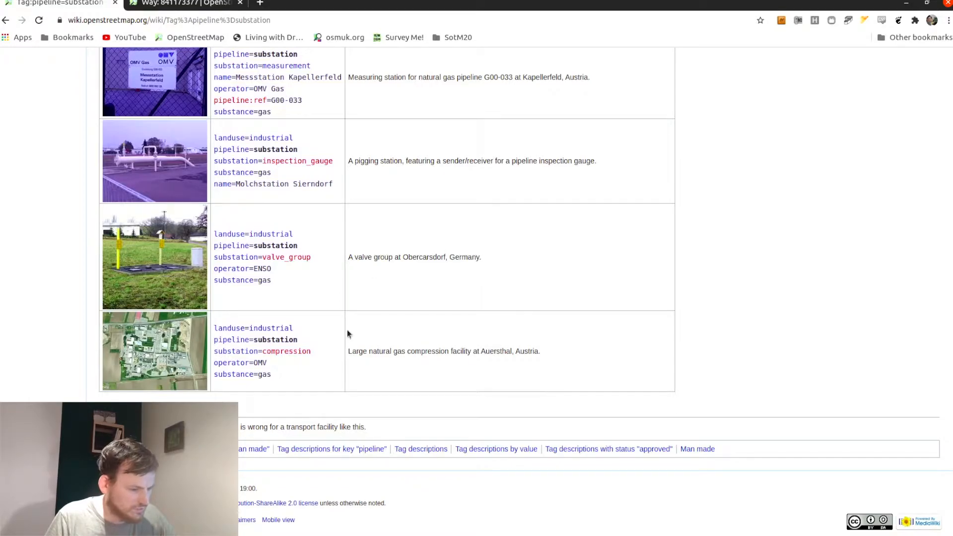
# Compare the substation type definitions, especially substation=valve, with the gas installation's geotagged photo in the map editor
pyautogui.moveTo(952, 387); pyautogui.dragTo(952, 112)
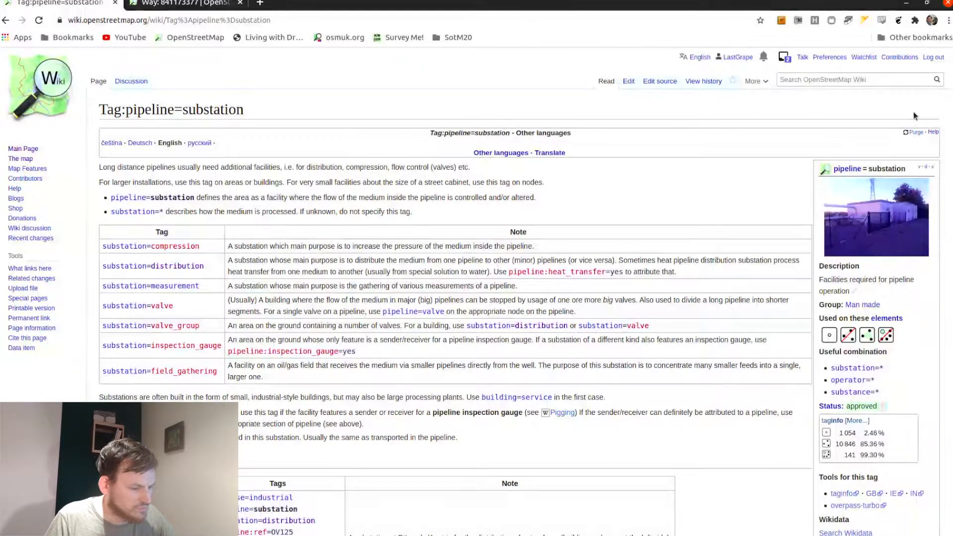
pyautogui.moveTo(264, 299); pyautogui.dragTo(368, 301)
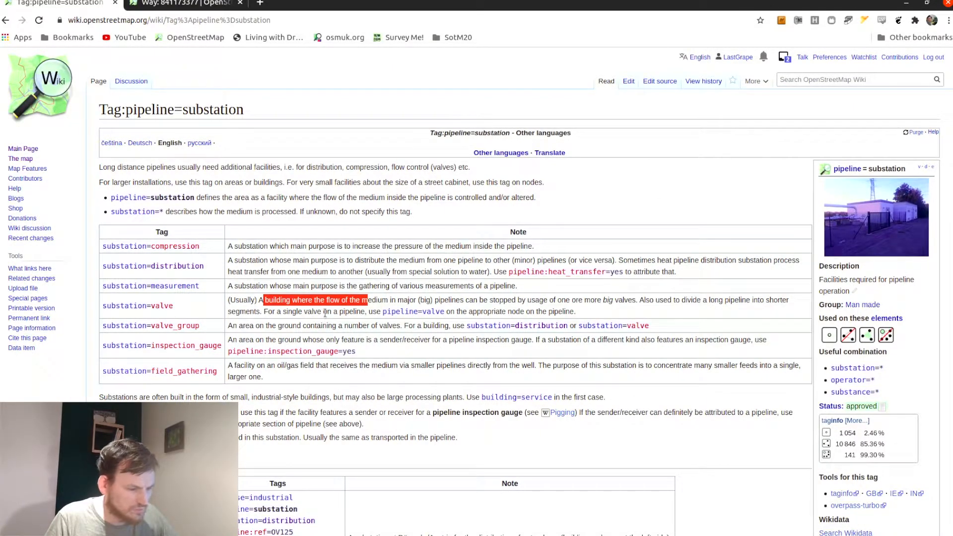
pyautogui.scroll(-2, 300, 341)
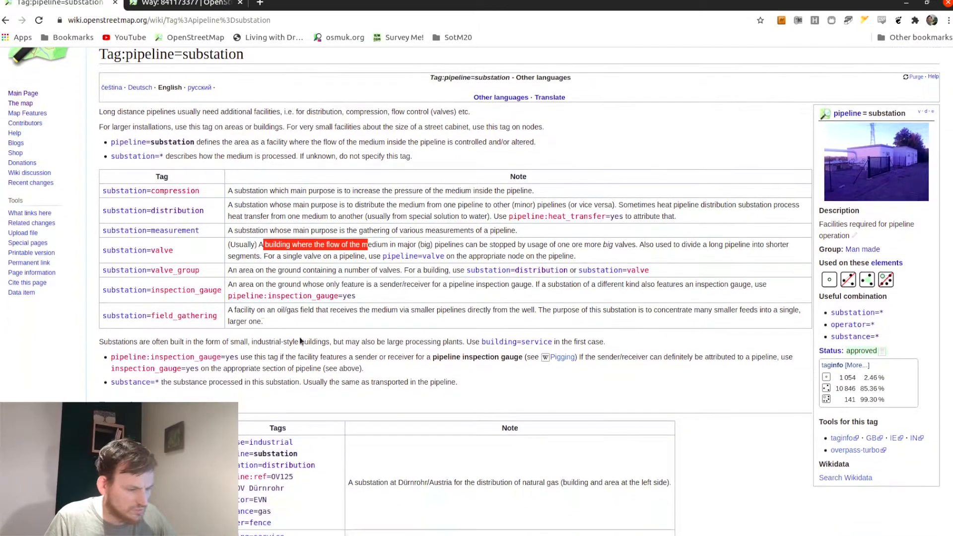
pyautogui.scroll(-3, 297, 354)
pyautogui.hotkey('alt', 'Tab')
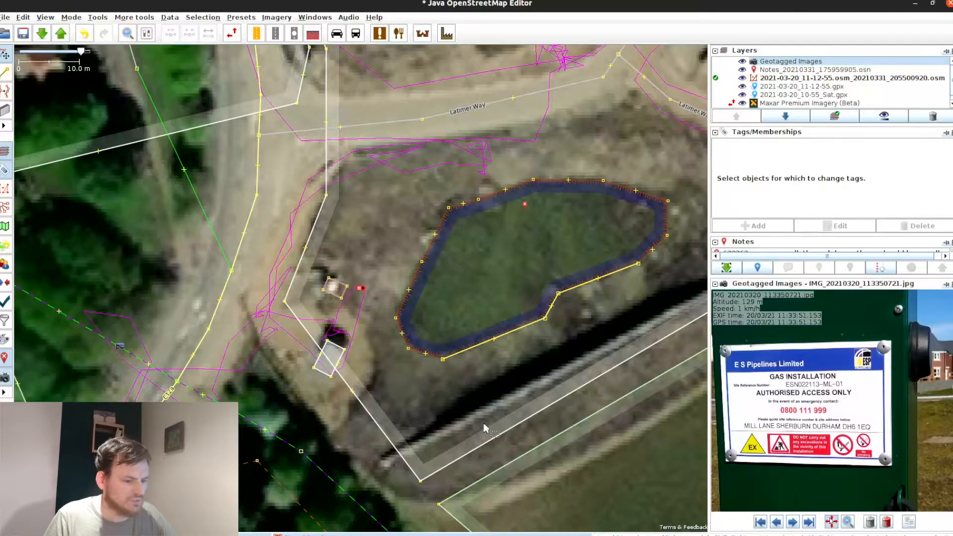
pyautogui.hotkey('alt', 'Tab')
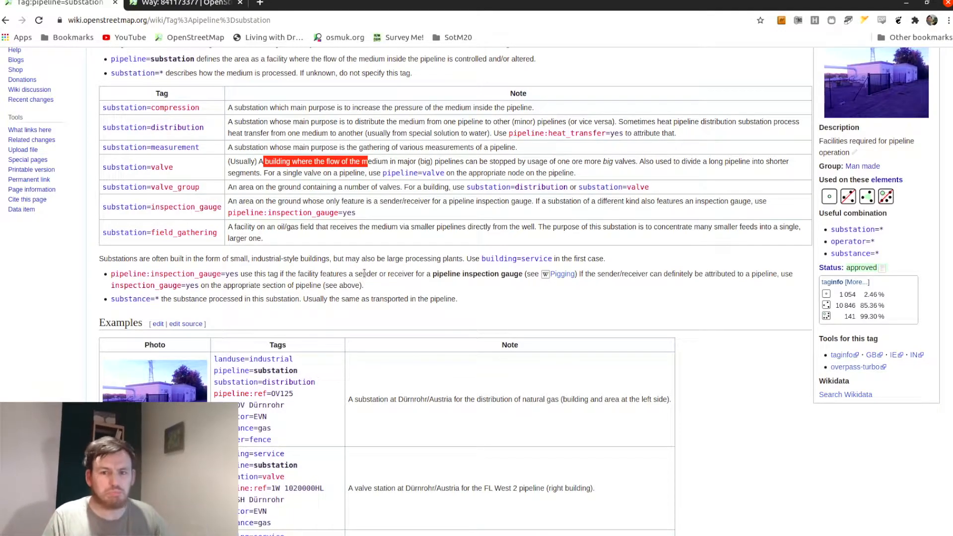
pyautogui.scroll(1, 227, 302)
pyautogui.scroll(2, 227, 303)
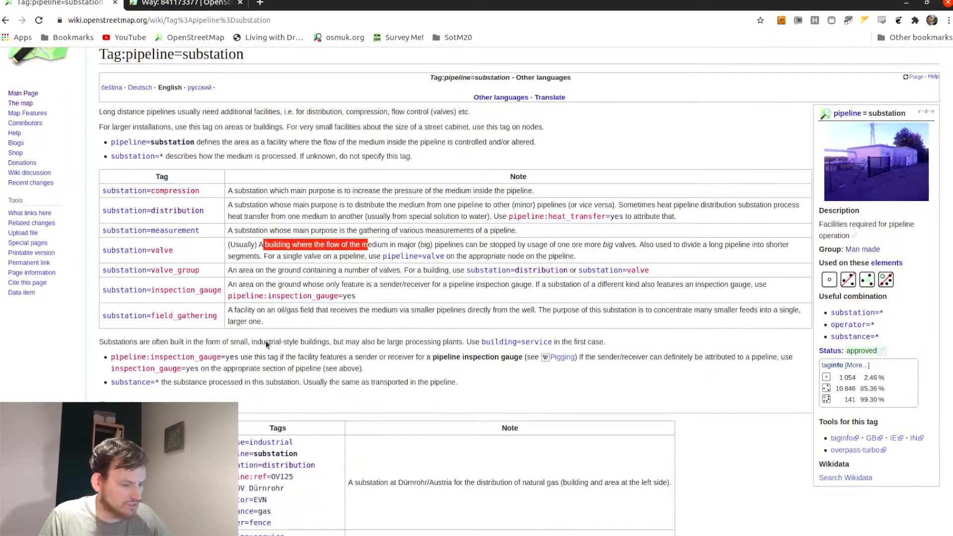
# Switch to the map editor and add the tag substance=gas to the small gas installation building beside the southern basin
pyautogui.hotkey('alt', 'Tab')
pyautogui.click(341, 286)
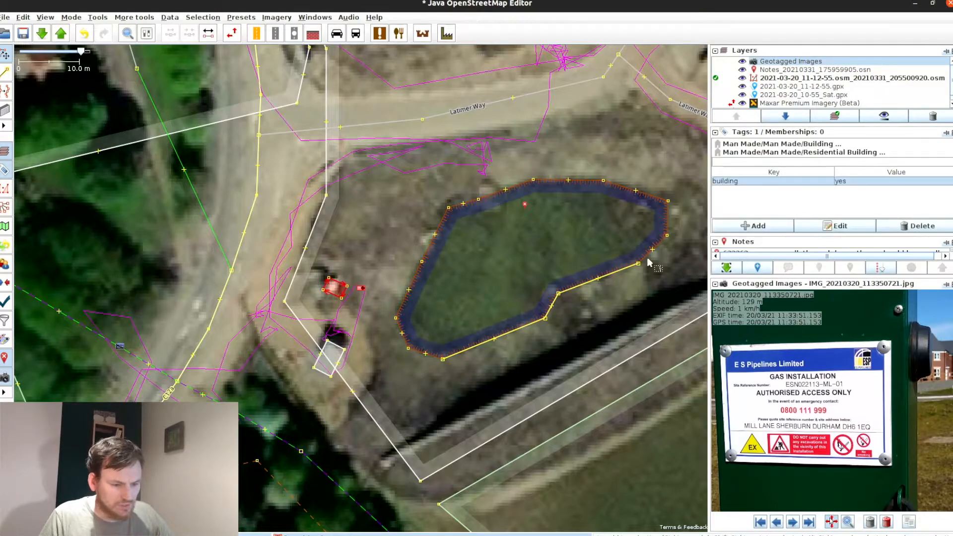
pyautogui.click(760, 226)
pyautogui.write('substance')
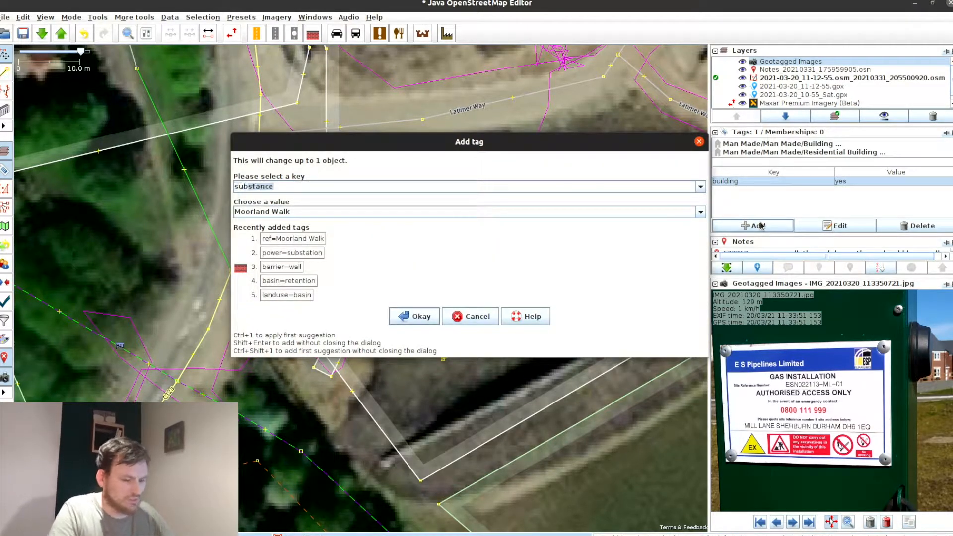
pyautogui.press('Tab')
pyautogui.write('gas')
pyautogui.press('Return')
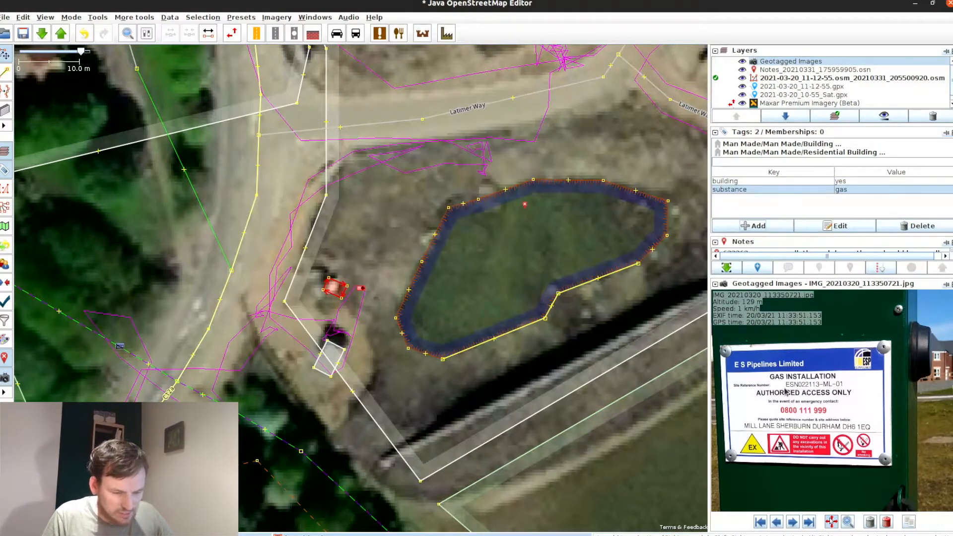
# Add the tag ref=ESN022113-ML-01 to the gas installation building, as given on the photographed sign
pyautogui.click(753, 226)
pyautogui.press('Tab')
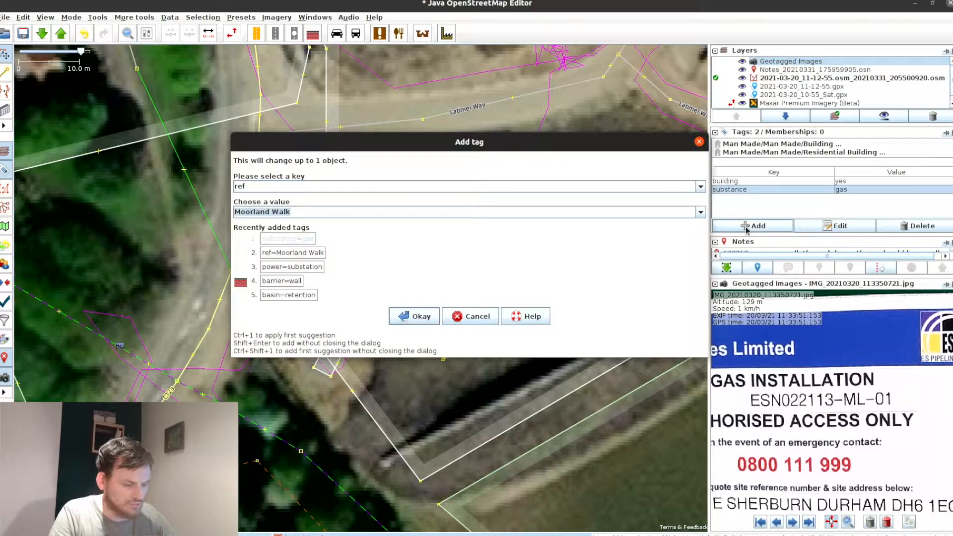
pyautogui.write('ESN022113-')
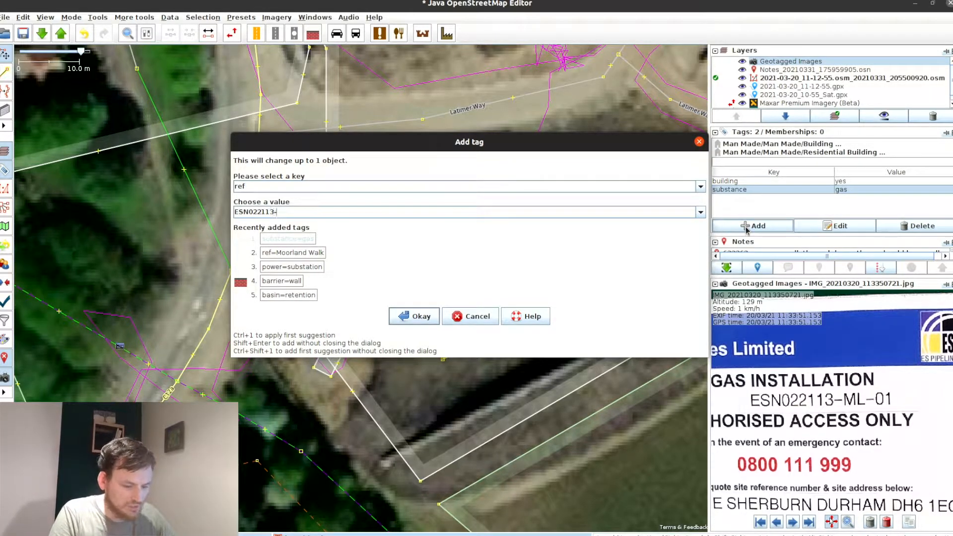
pyautogui.write('ML-0')
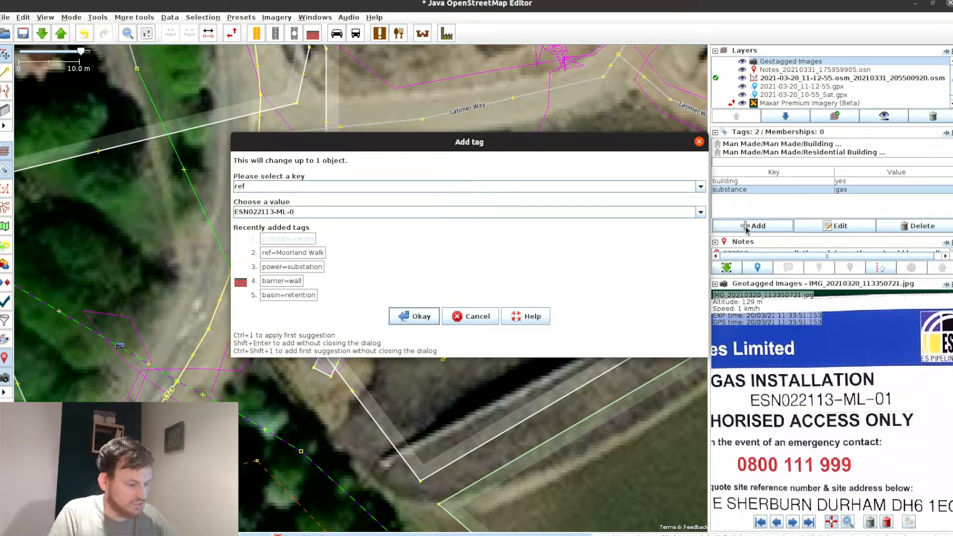
pyautogui.write('1')
pyautogui.press('Return')
# Read the operator from the photographed sign and add the tag operator=E S Pipelines Limited to the gas installation building
pyautogui.moveTo(795, 435); pyautogui.dragTo(871, 369)
pyautogui.moveTo(879, 437); pyautogui.dragTo(823, 478)
pyautogui.scroll(-2, 817, 430)
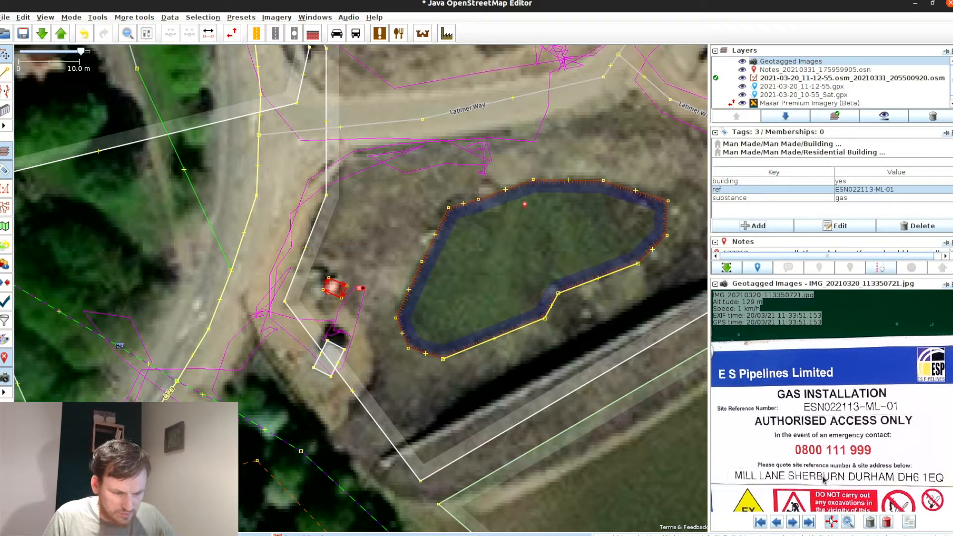
pyautogui.moveTo(823, 478)
pyautogui.mouseDown()
pyautogui.moveTo(814, 405)
pyautogui.moveTo(759, 440)
pyautogui.moveTo(825, 492)
pyautogui.mouseUp()
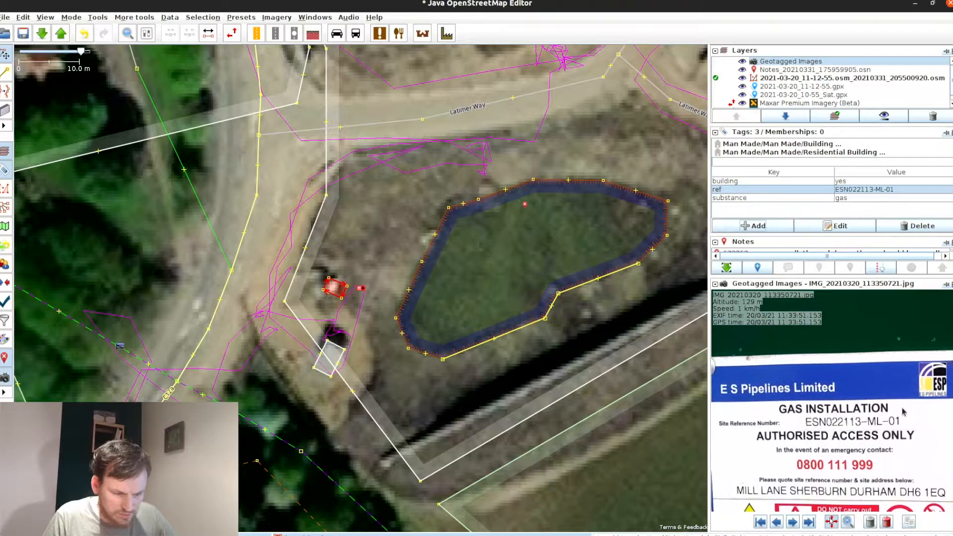
pyautogui.scroll(2, 842, 422)
pyautogui.scroll(-1, 847, 428)
pyautogui.click(753, 226)
pyautogui.write('operator')
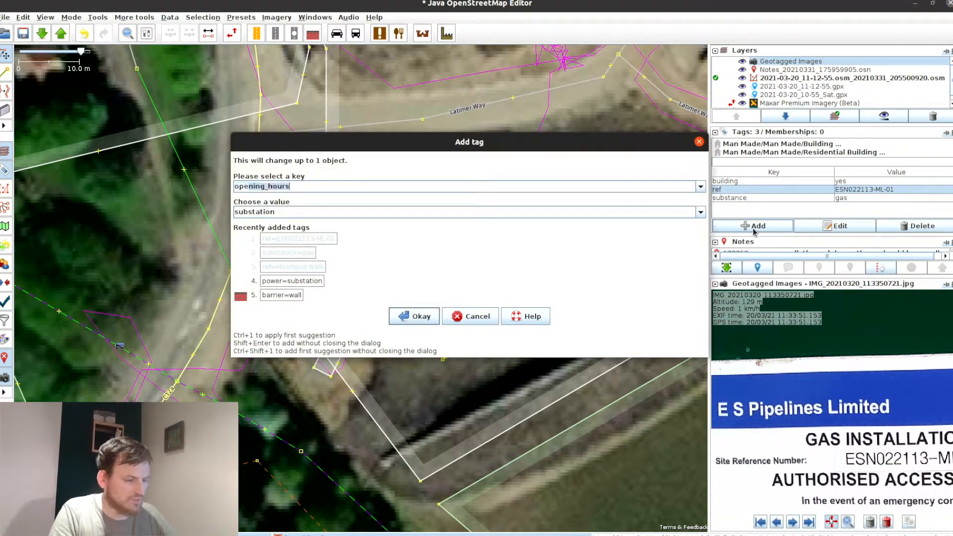
pyautogui.press('Tab')
pyautogui.write('E S P')
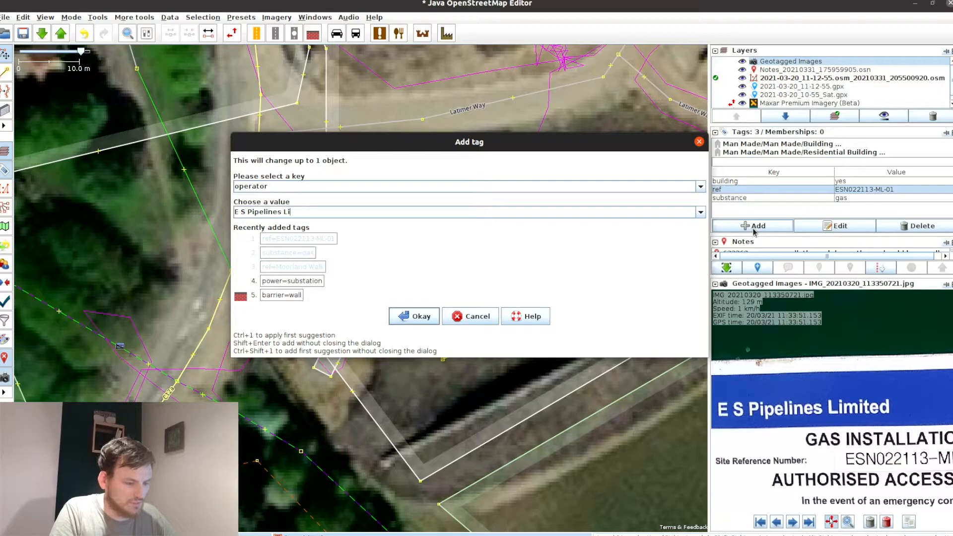
pyautogui.press('Return')
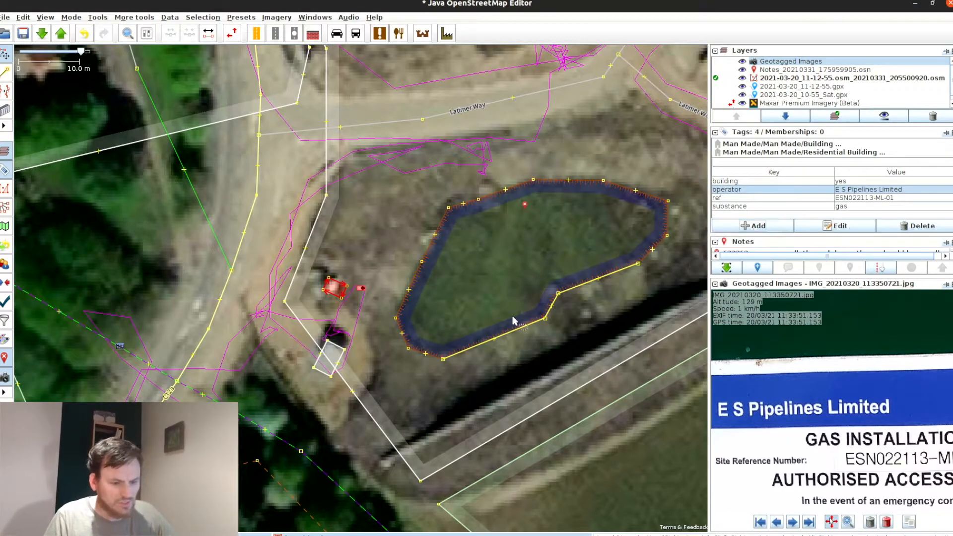
# Deselect the gas installation and select the map note about the new housing estate Moorlands Walk inside the southern basin
pyautogui.scroll(-3, 858, 395)
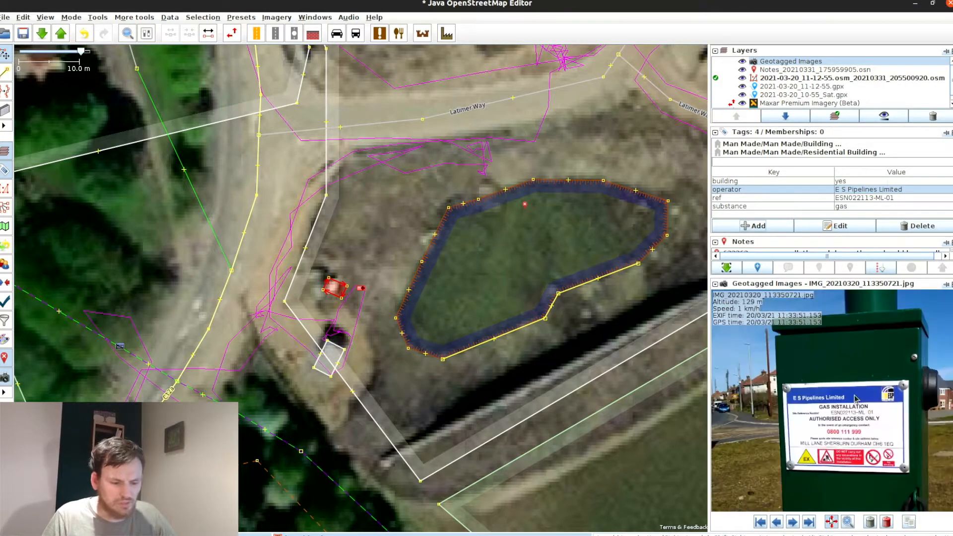
pyautogui.scroll(-2, 805, 434)
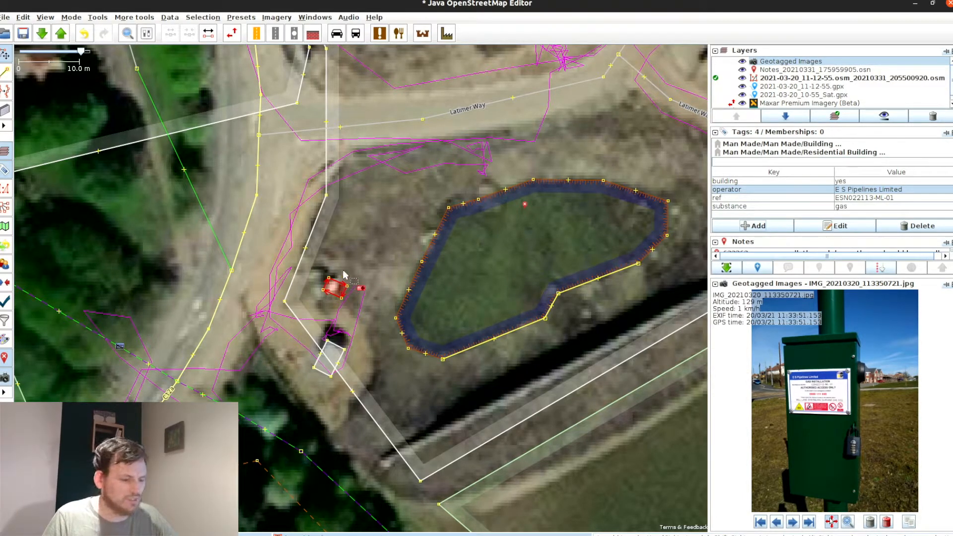
pyautogui.click(347, 288)
pyautogui.scroll(-3, 347, 281)
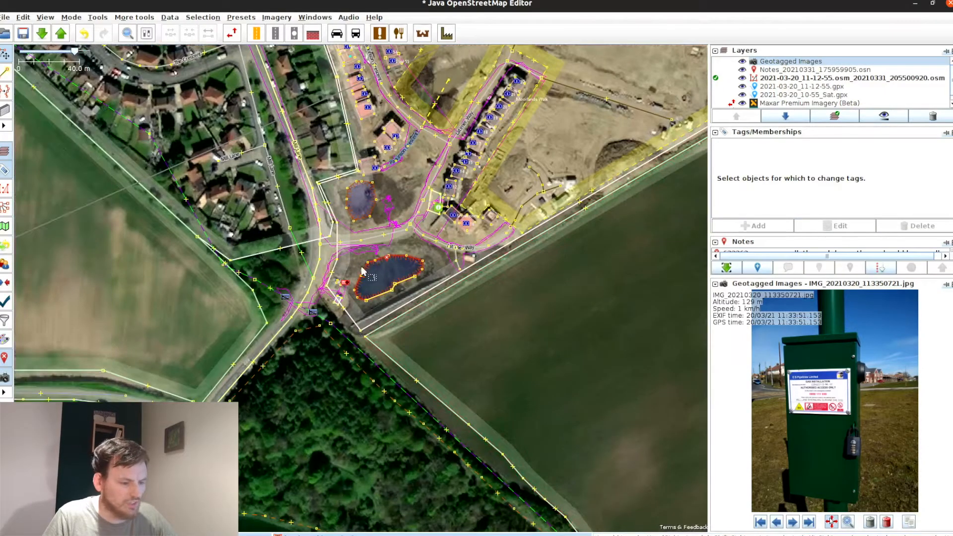
pyautogui.moveTo(451, 220); pyautogui.dragTo(453, 277)
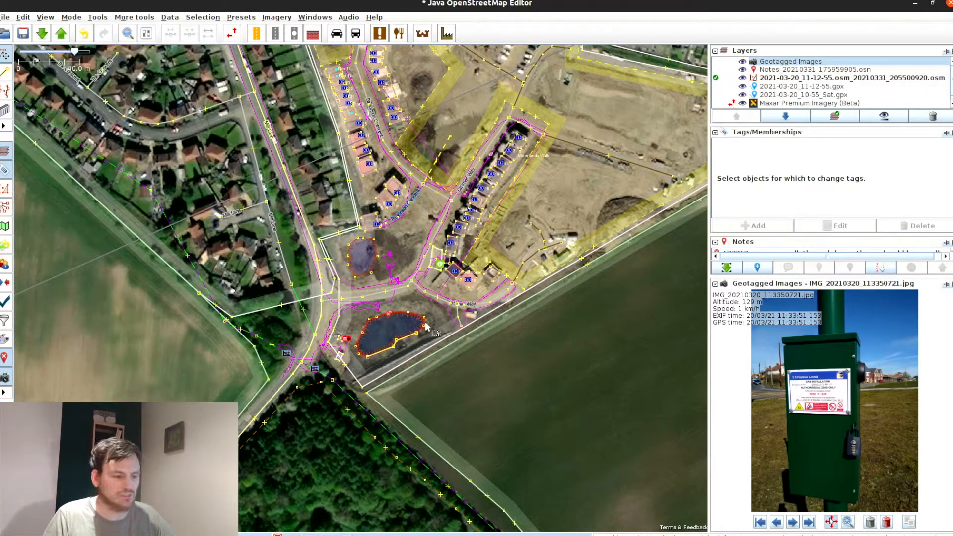
pyautogui.scroll(2, 391, 325)
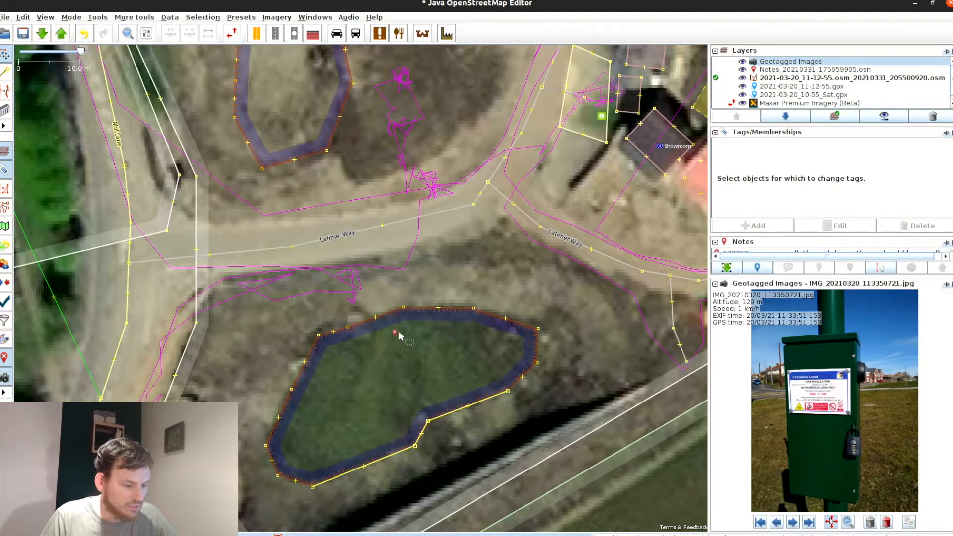
pyautogui.click(396, 334)
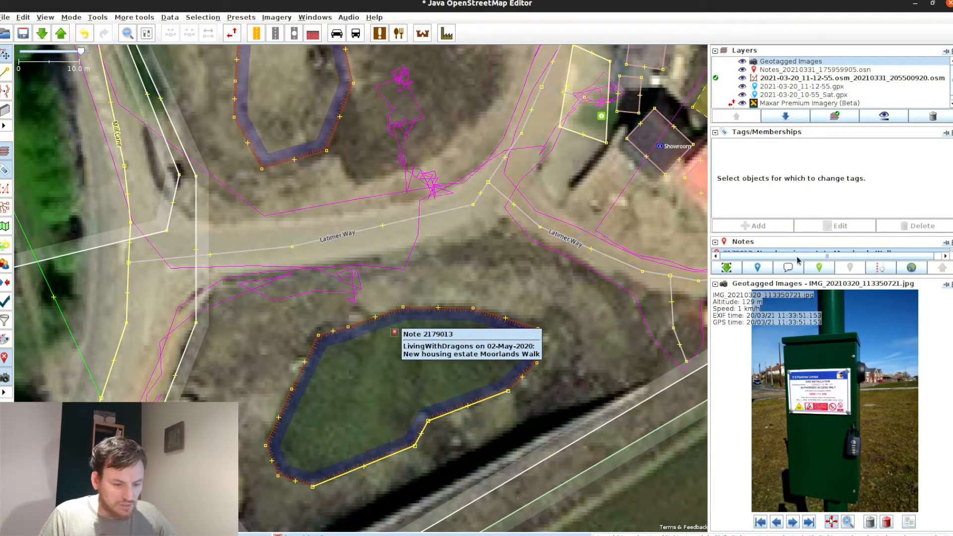
# Enlarge the notes list and comment on the note: "Surveyed houses that are built/ready. Site is not fully constructed yet."
pyautogui.moveTo(821, 279); pyautogui.dragTo(819, 357)
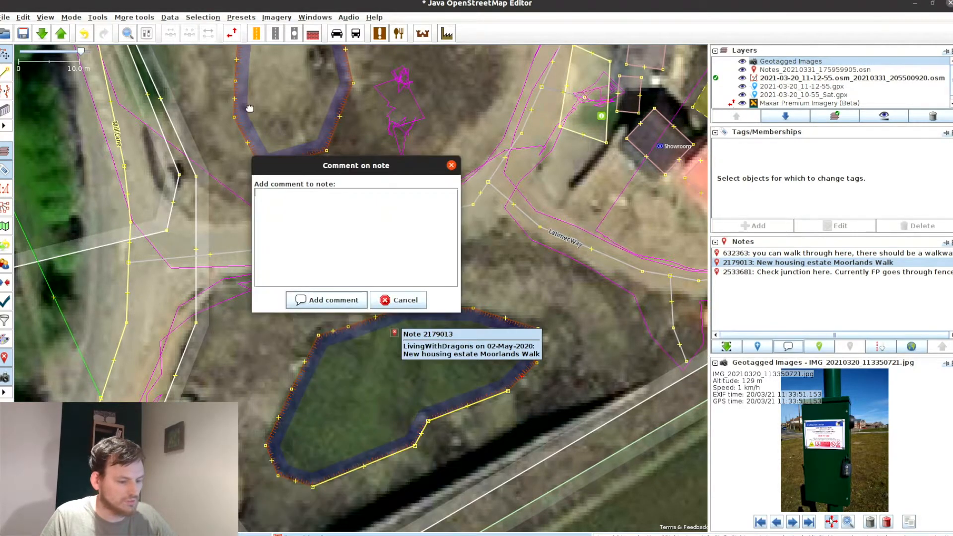
pyautogui.moveTo(307, 166); pyautogui.dragTo(251, 109)
pyautogui.click(248, 175)
pyautogui.write('Surveyed h')
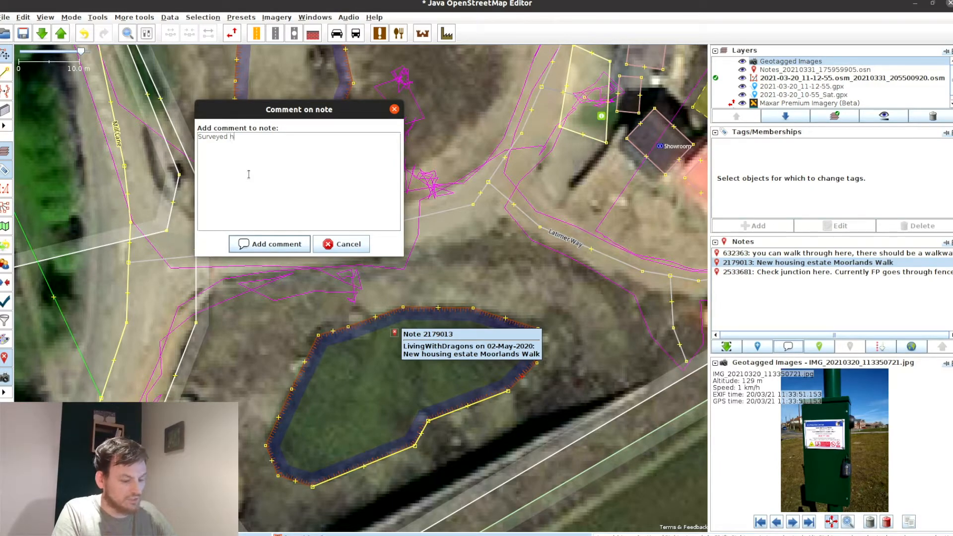
pyautogui.write('ouses that ar')
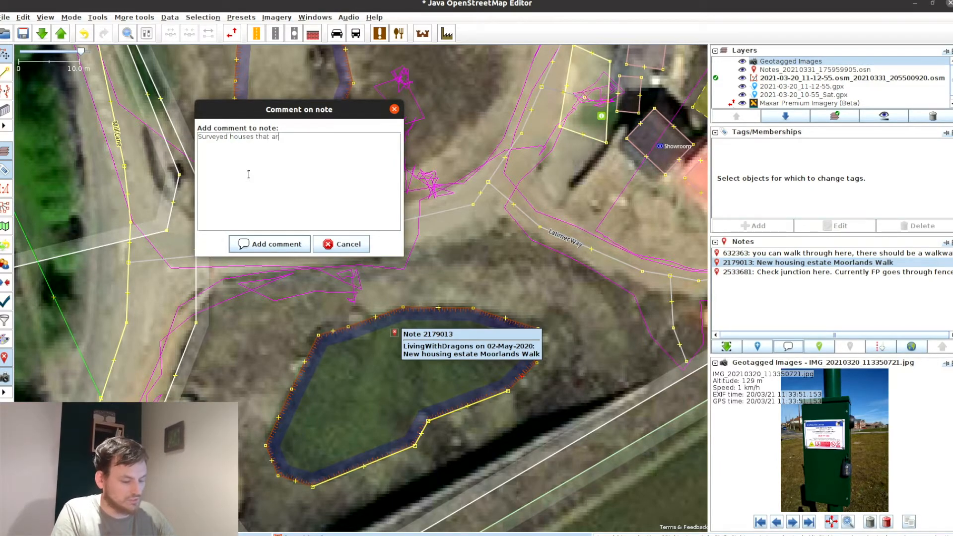
pyautogui.write('e built/read')
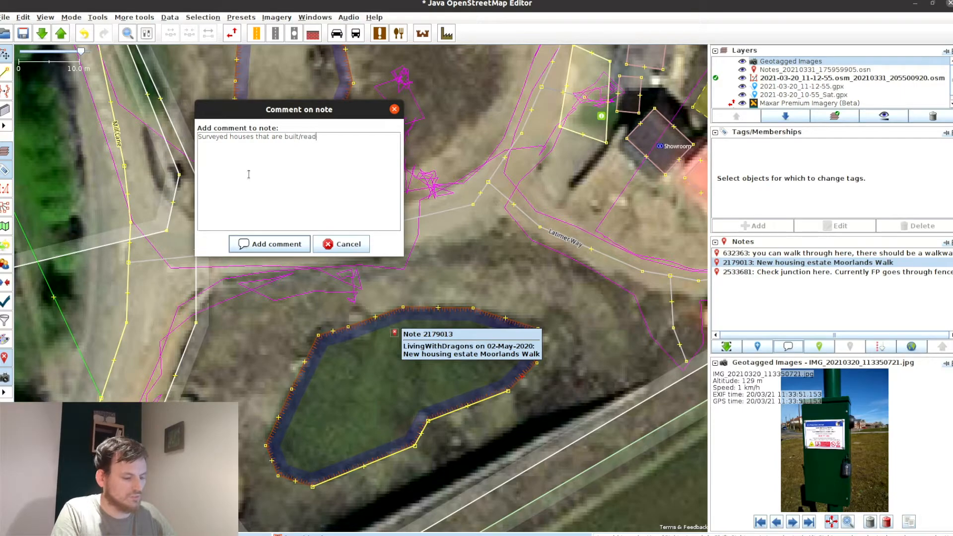
pyautogui.write('y. Sit')
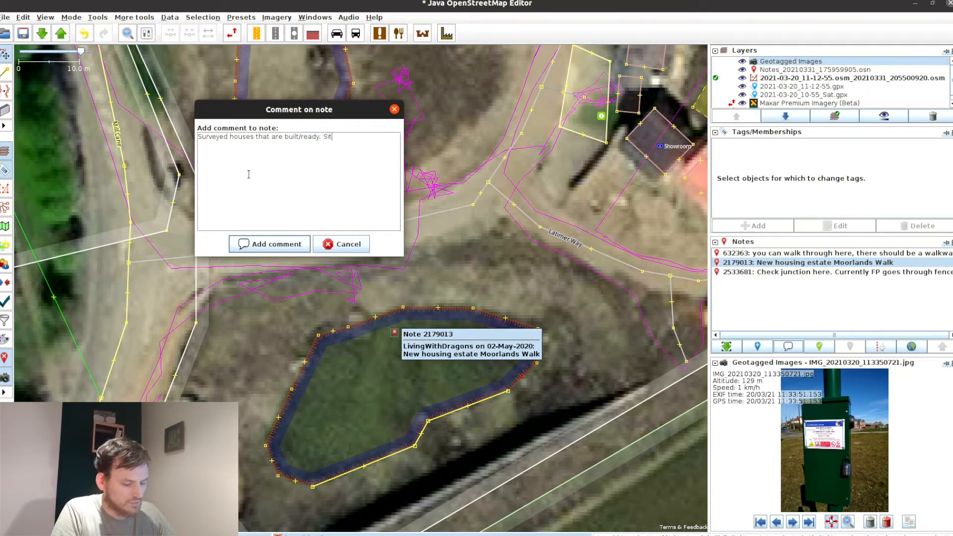
pyautogui.write('e is not fully const')
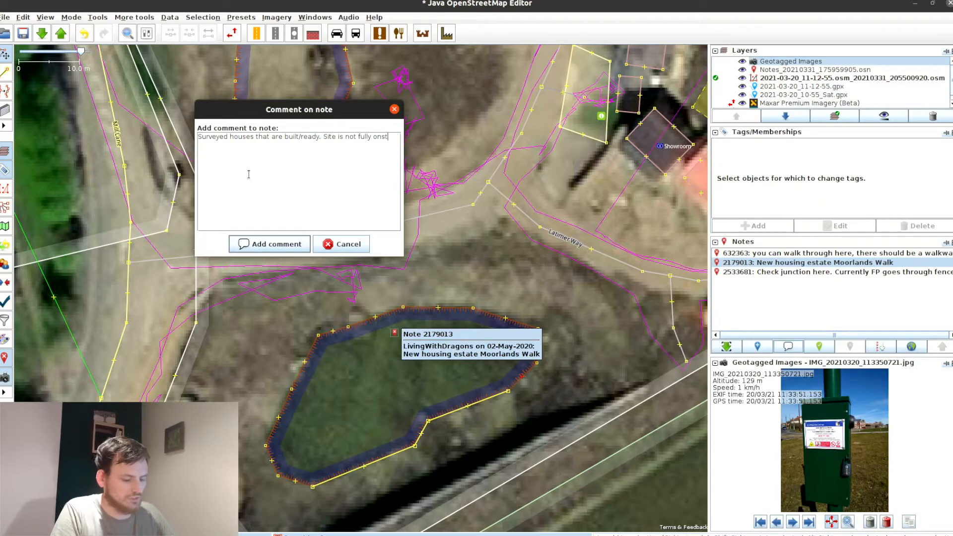
pyautogui.write('s')
pyautogui.press('BackSpace')
pyautogui.press('BackSpace')
pyautogui.press('BackSpace')
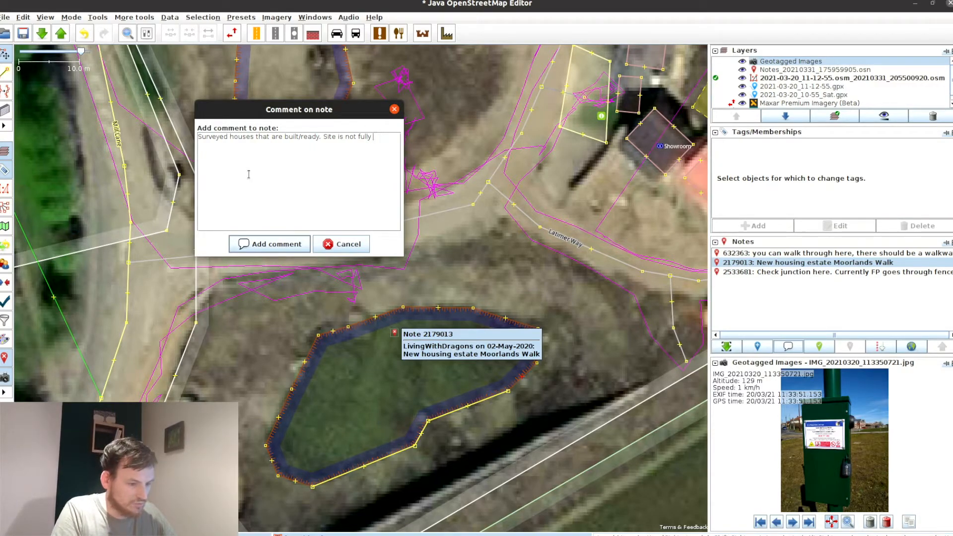
pyautogui.write('constructed yet.')
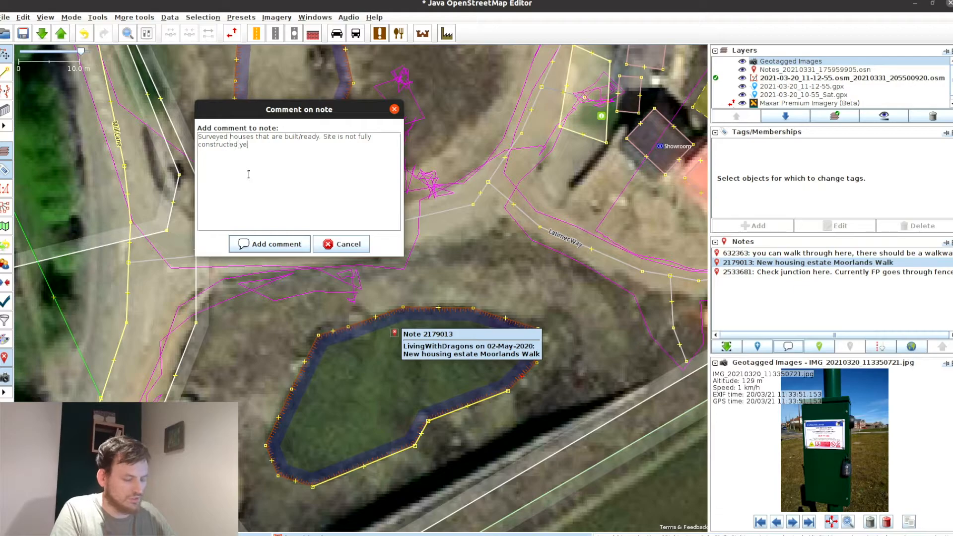
pyautogui.click(278, 245)
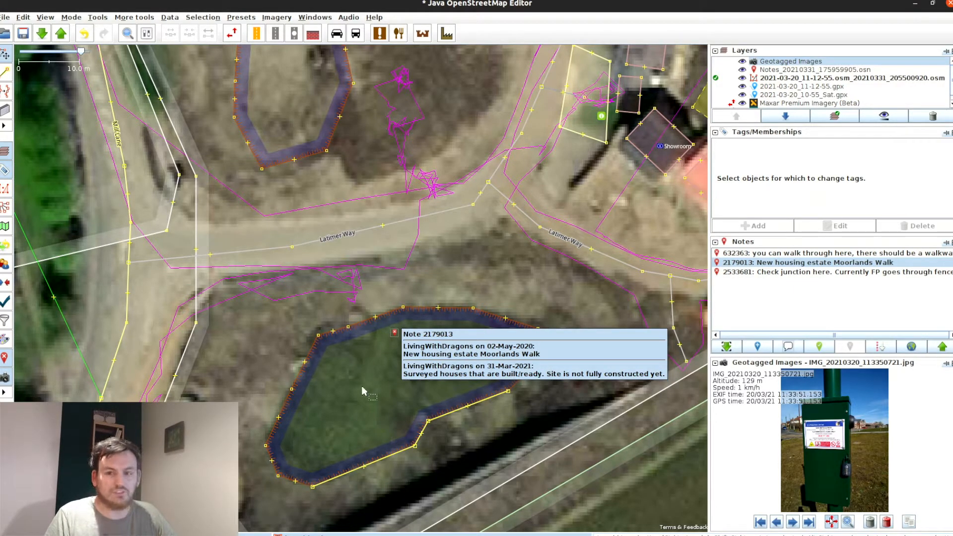
# Deselect the note, look over the mapped estate and start uploading the edits to OpenStreetMap
pyautogui.scroll(-2, 330, 330)
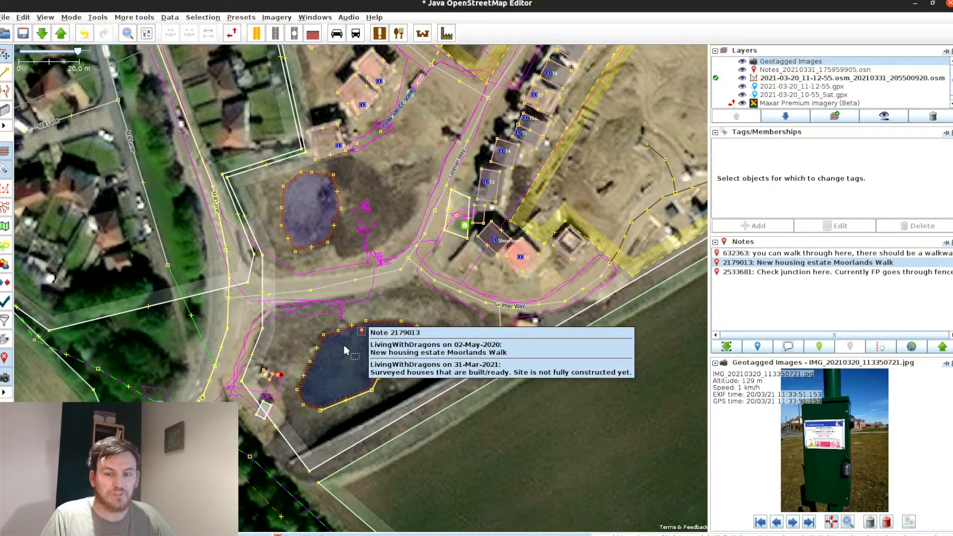
pyautogui.click(348, 251)
pyautogui.moveTo(352, 283); pyautogui.dragTo(309, 399)
pyautogui.moveTo(409, 280); pyautogui.dragTo(233, 389)
pyautogui.moveTo(392, 209); pyautogui.dragTo(504, 137)
pyautogui.moveTo(304, 428); pyautogui.dragTo(306, 350)
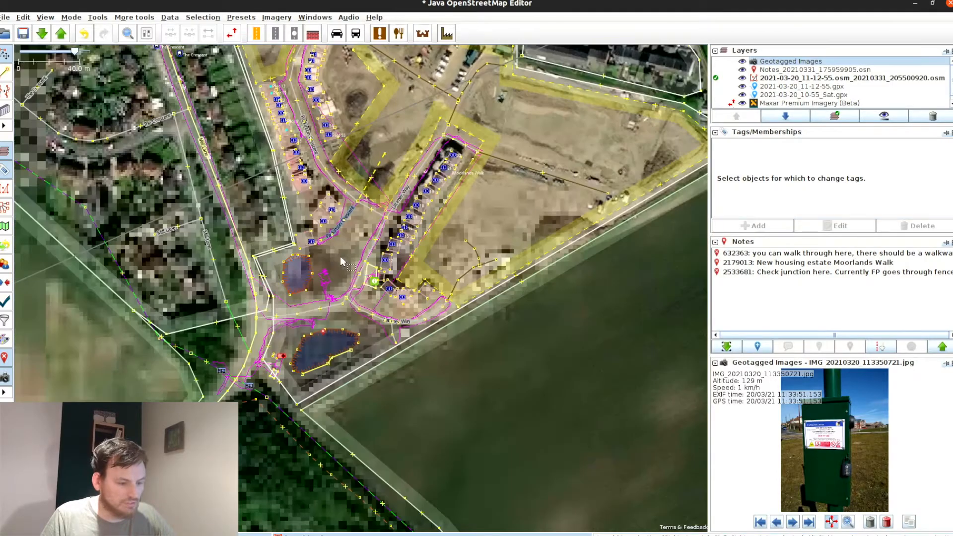
pyautogui.scroll(-2, 335, 266)
pyautogui.moveTo(306, 214); pyautogui.dragTo(346, 285)
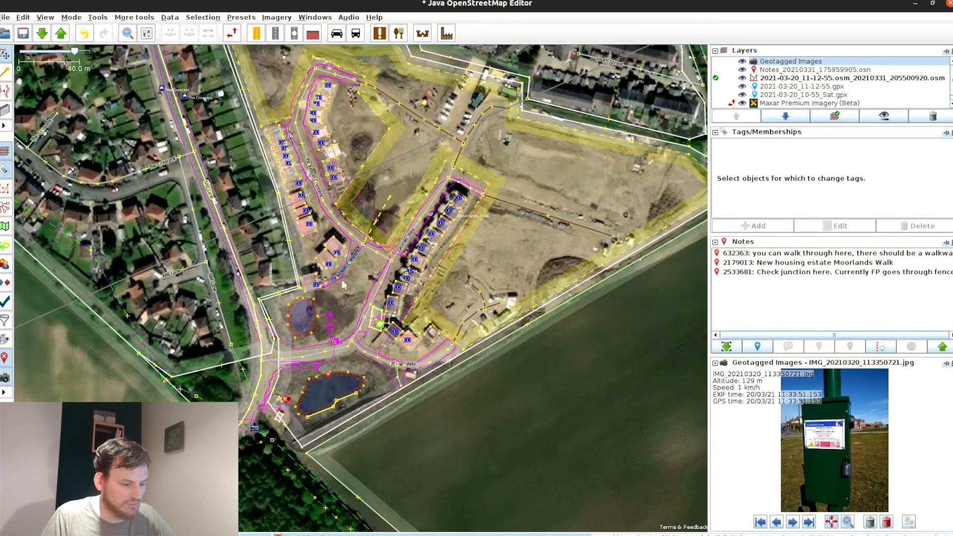
pyautogui.click(61, 33)
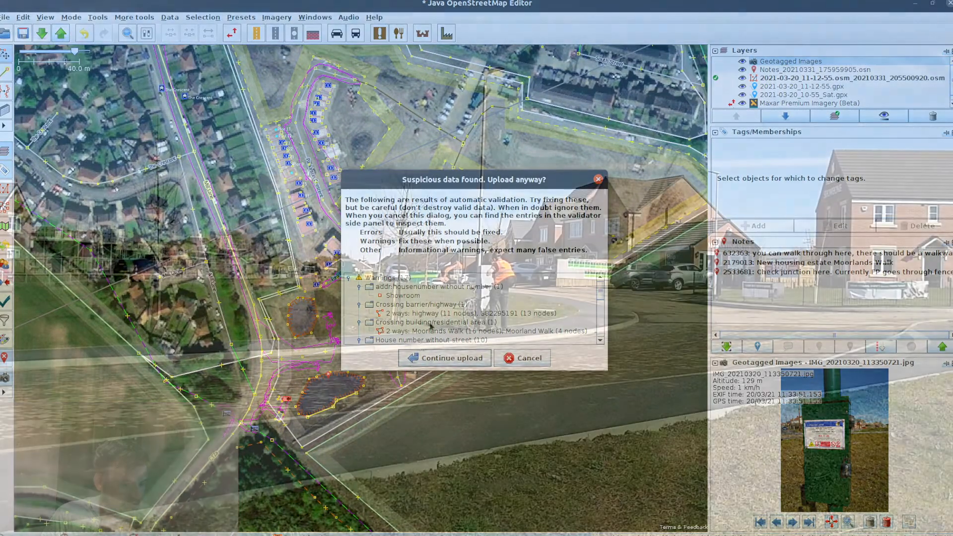